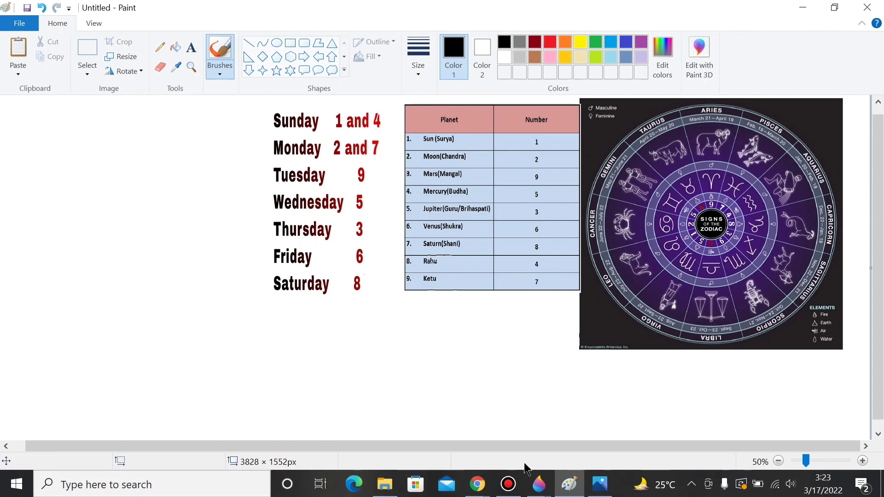
# Step: Switch to the Paint 3D drawing with the BITCOIN letters and enter 2+1+4+ below them for B, I and T
pyautogui.click(540, 482)
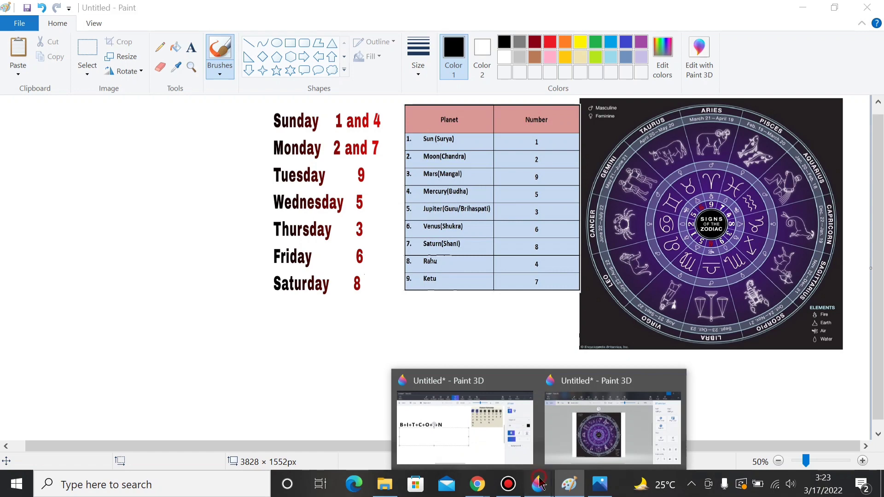
pyautogui.click(505, 438)
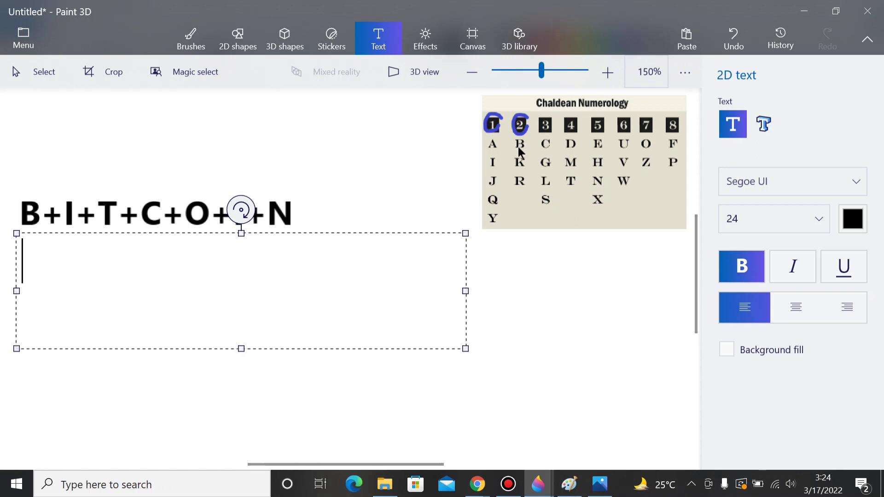
pyautogui.write('2+')
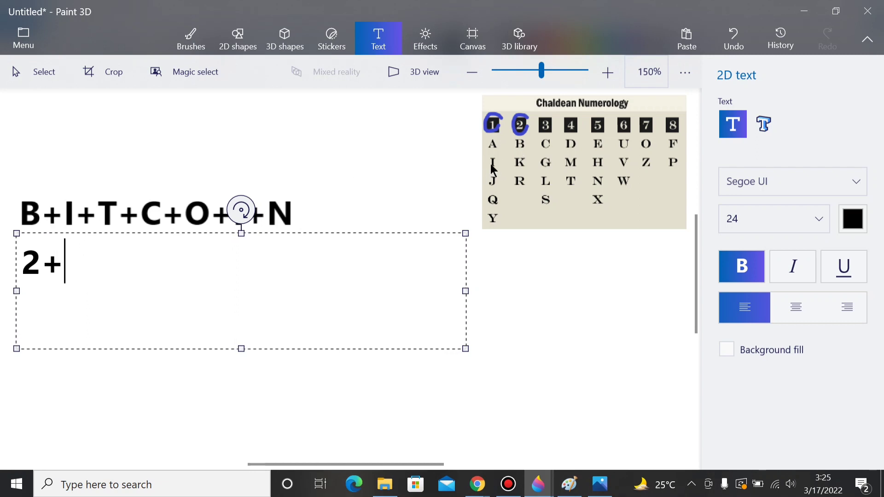
pyautogui.write('1')
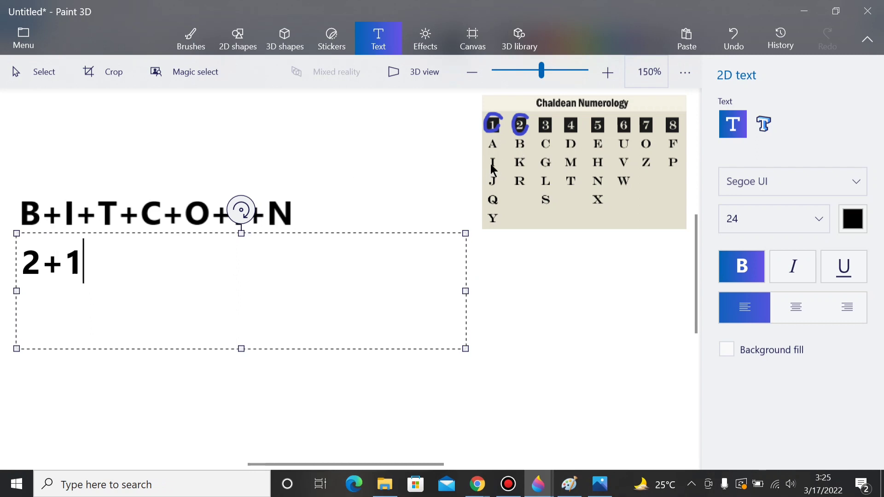
pyautogui.write('+')
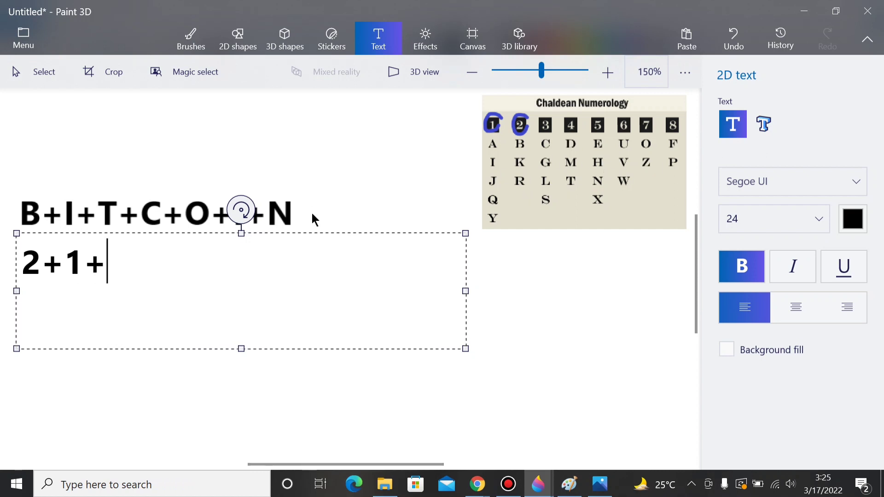
pyautogui.write('$')
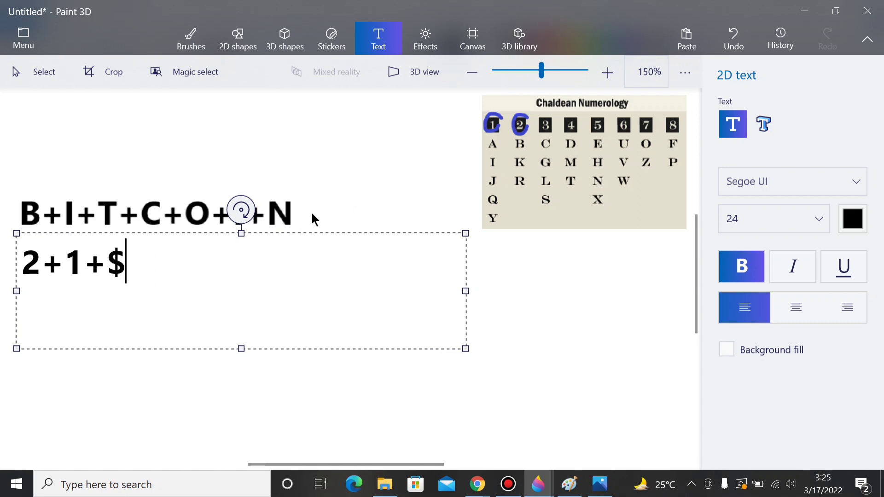
pyautogui.press('BackSpace')
pyautogui.write('4+')
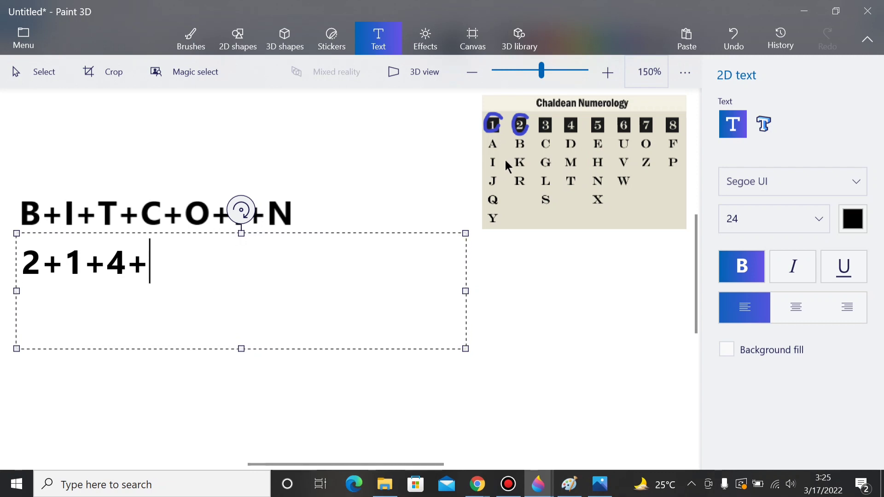
# Step: Continue the number line with 3+7+1+ for the letters C, O and I
pyautogui.write('3+')
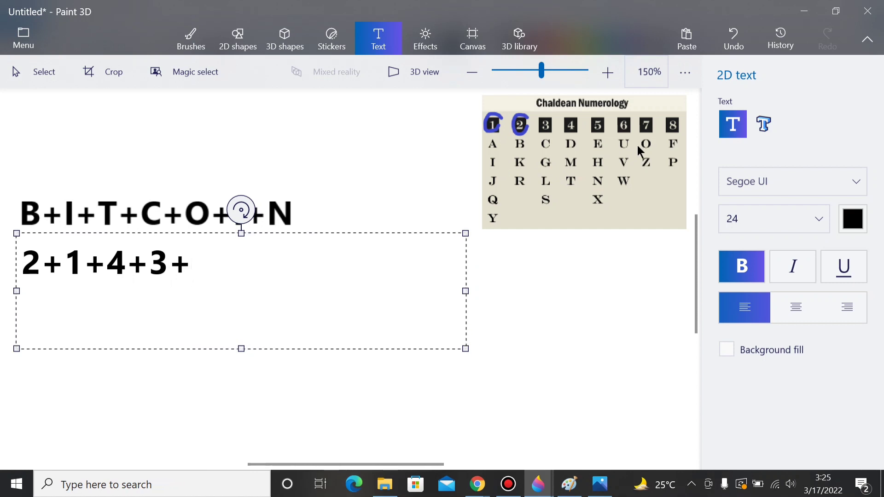
pyautogui.write('7')
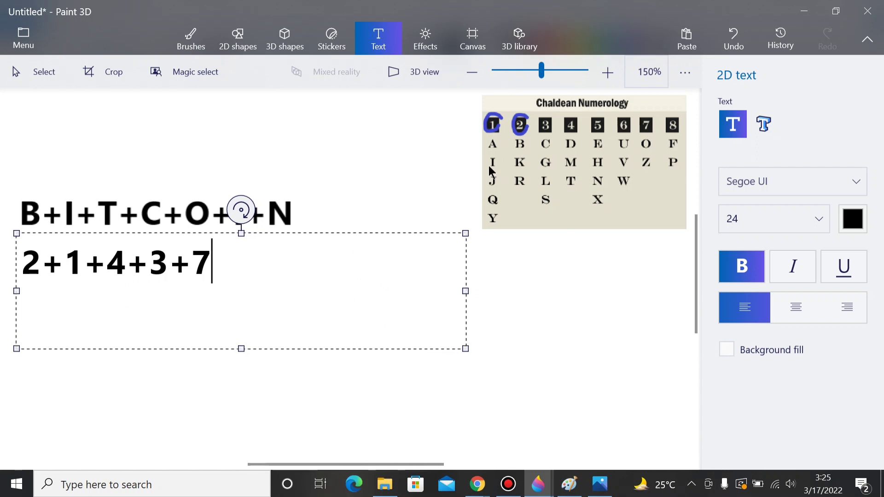
pyautogui.write('+2')
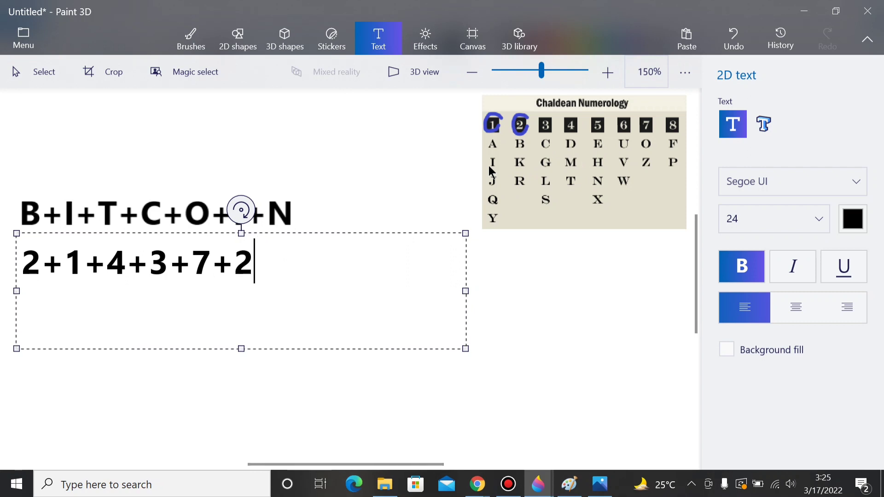
pyautogui.press('BackSpace')
pyautogui.write('1+')
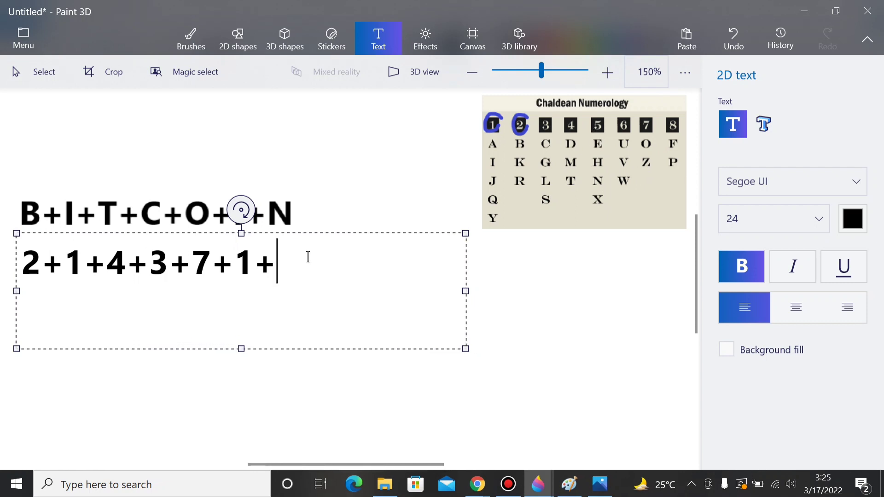
# Step: Complete the number line with 5=23=2+3=5 and widen the text box to fit it
pyautogui.write('5=23=2=')
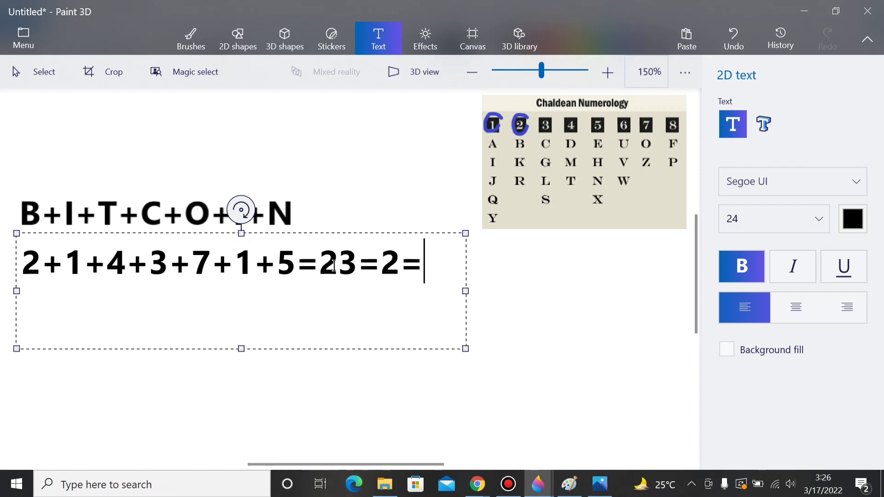
pyautogui.press('BackSpace')
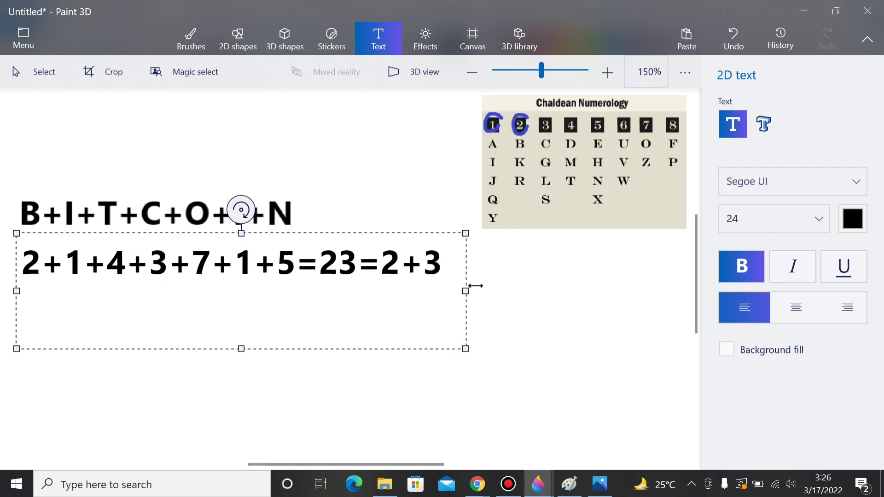
pyautogui.moveTo(468, 292); pyautogui.dragTo(532, 295)
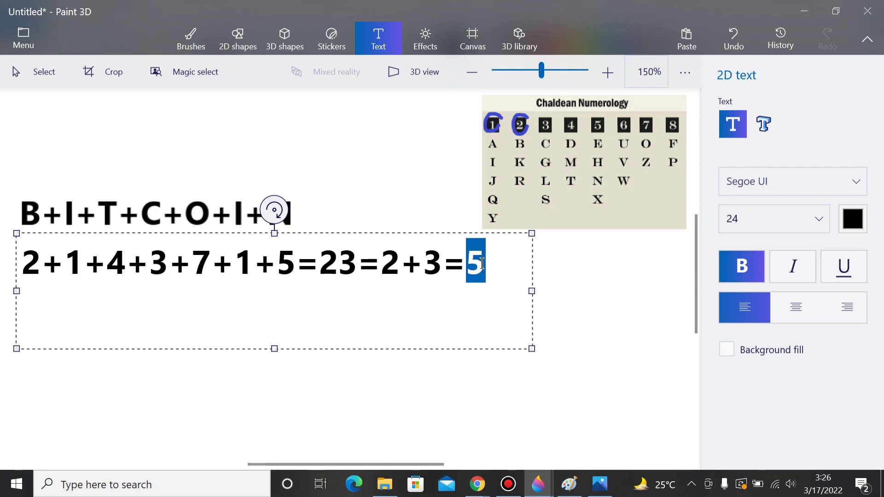
pyautogui.click(495, 279)
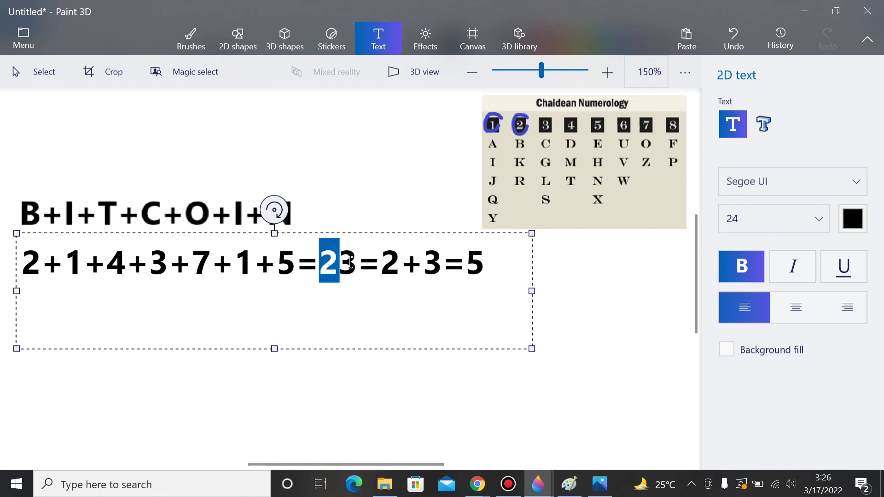
# Step: Highlight the total 23 in the sum, and add 14=1+4=5 as a second line in the text box
pyautogui.moveTo(351, 264); pyautogui.dragTo(353, 263)
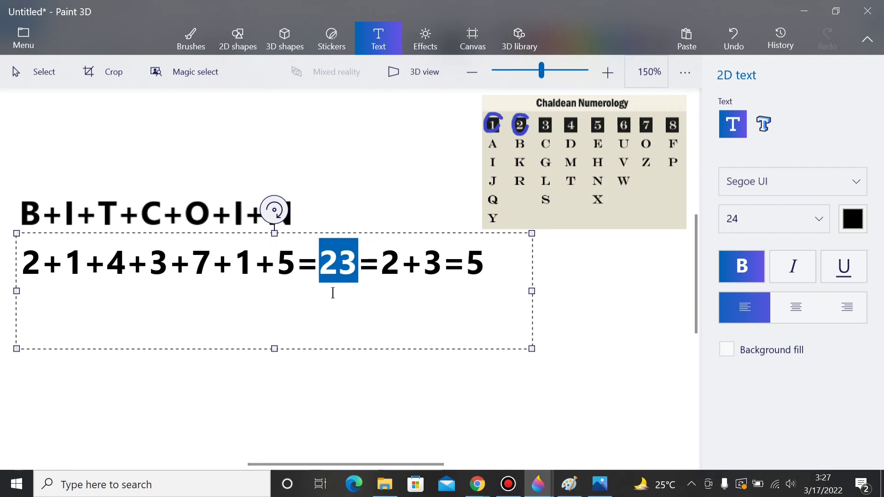
pyautogui.click(488, 266)
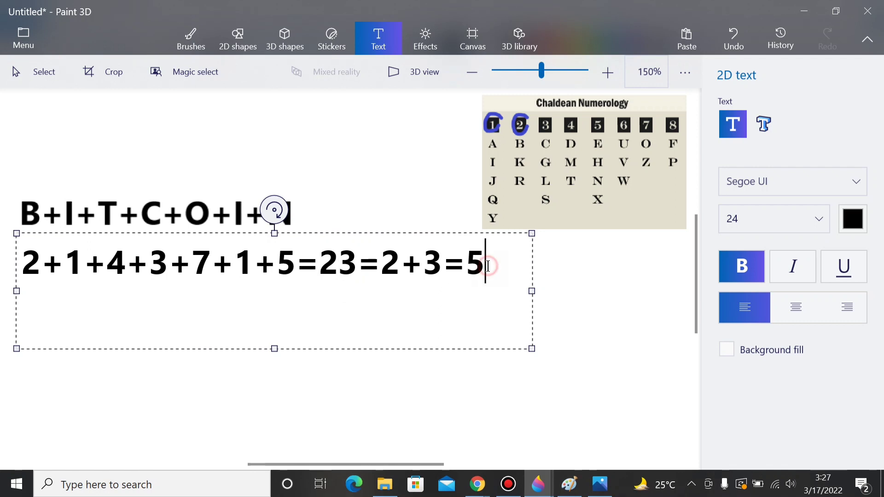
pyautogui.press('Return')
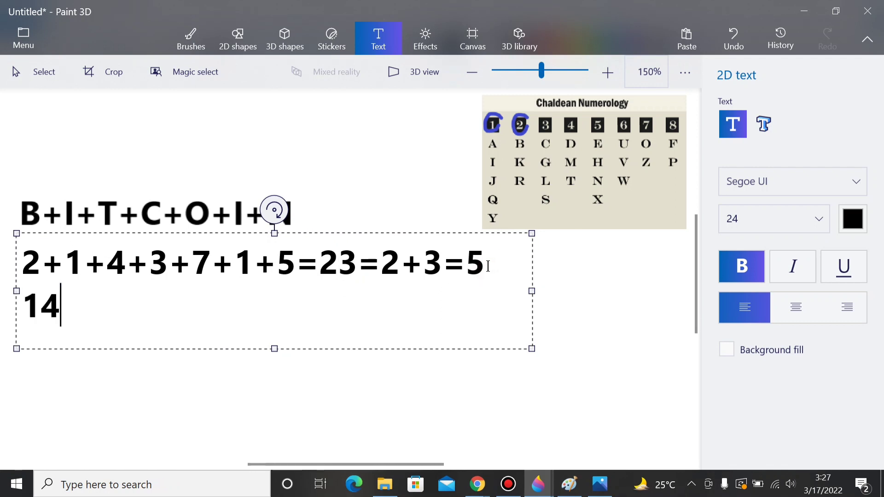
pyautogui.write('14=1+4=5')
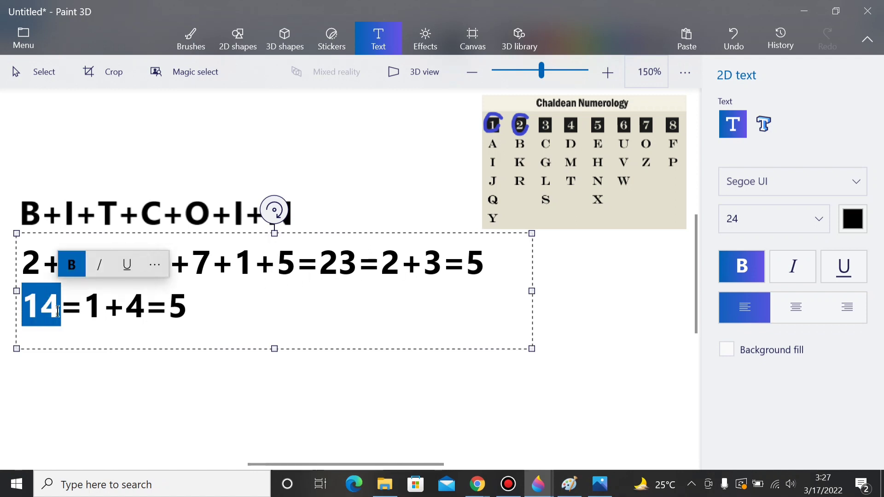
# Step: Add 10=1+0=1 as a third line in the text box, highlighting the 23 for comparison
pyautogui.click(140, 338)
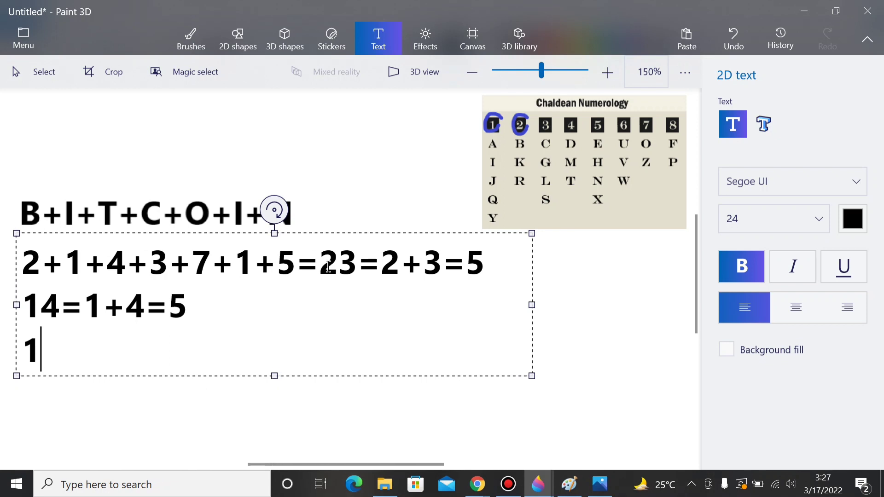
pyautogui.moveTo(321, 264); pyautogui.dragTo(358, 266)
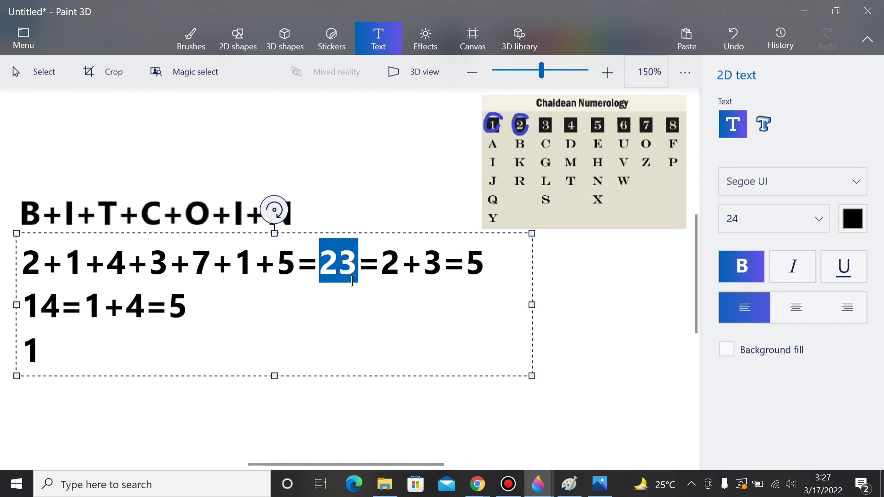
pyautogui.click(41, 346)
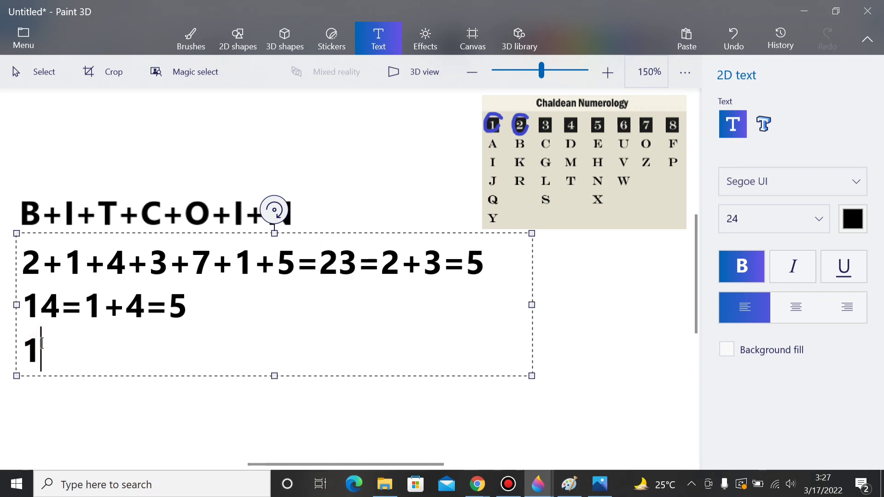
pyautogui.write('0')
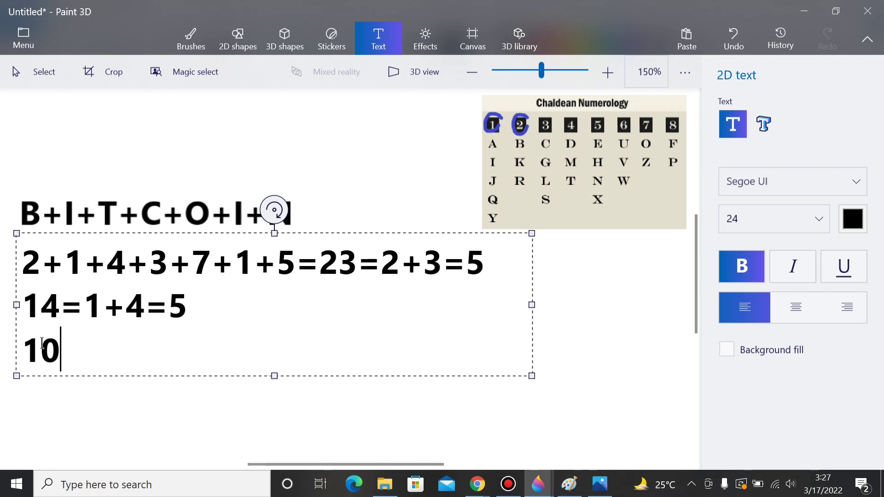
pyautogui.write('=1+')
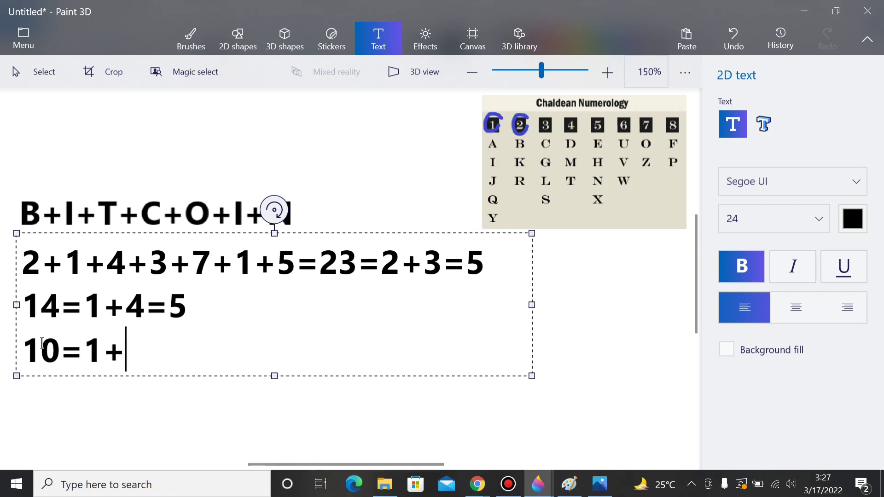
pyautogui.write('0=1')
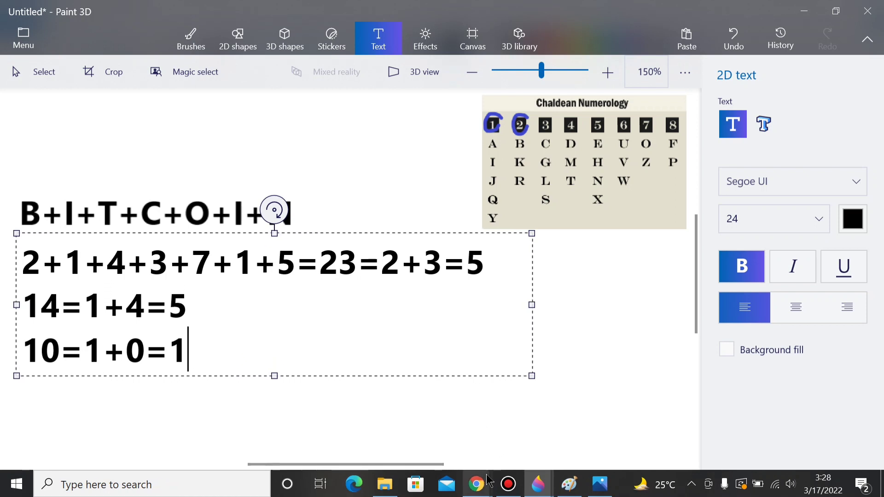
# Step: Switch to the BTCUSDT chart in Chrome and underline the open, high, low and close values with a pink brush stroke
pyautogui.moveTo(486, 488)
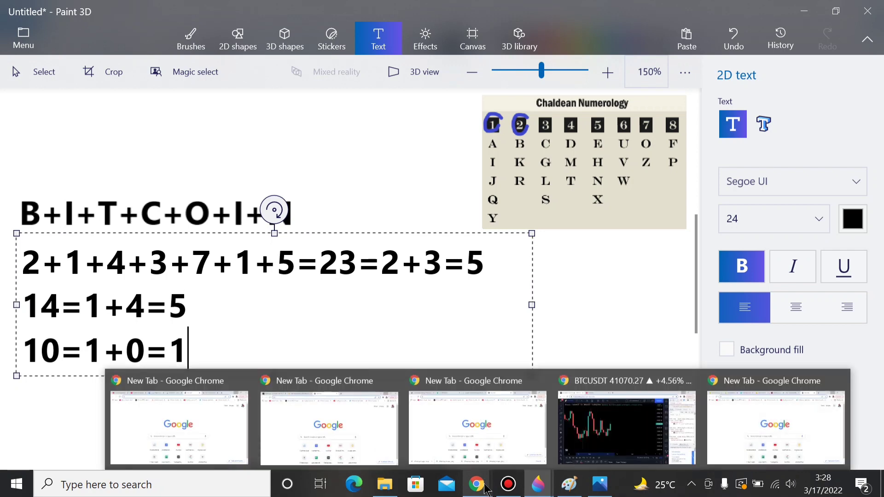
pyautogui.click(607, 440)
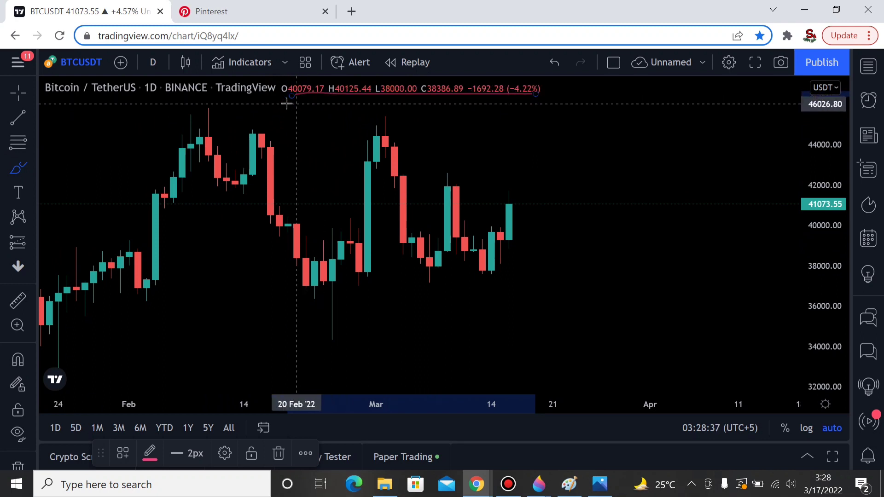
pyautogui.moveTo(286, 103)
pyautogui.mouseDown()
pyautogui.moveTo(388, 86)
pyautogui.moveTo(543, 101)
pyautogui.moveTo(306, 103)
pyautogui.mouseUp()
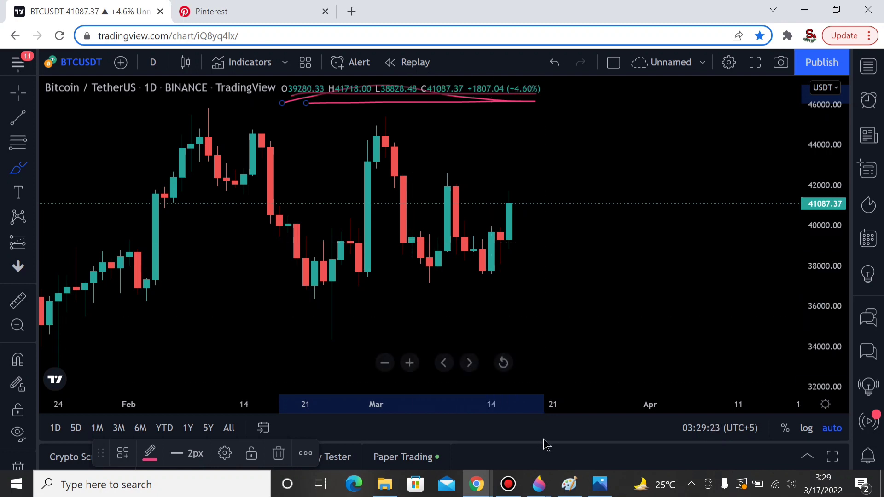
# Step: Review the Bitcoin number calculation in Paint 3D and return to the BTCUSDT chart in Chrome
pyautogui.moveTo(548, 491)
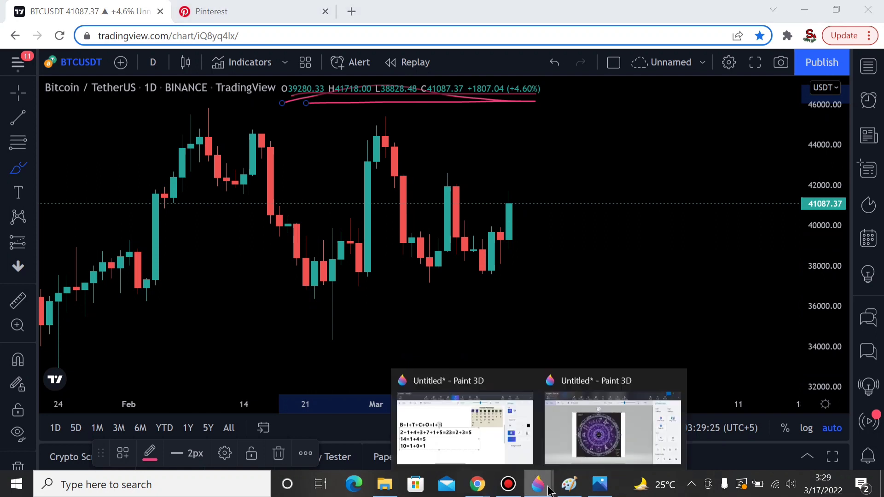
pyautogui.click(490, 435)
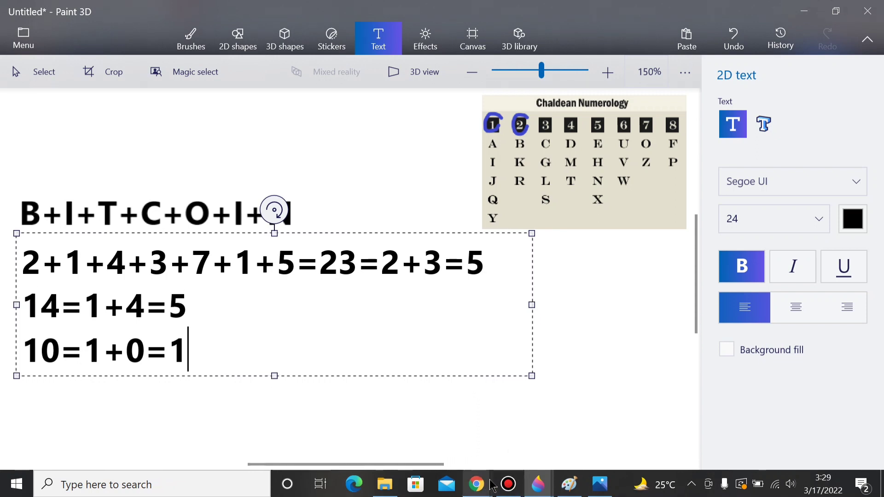
pyautogui.click(474, 484)
pyautogui.click(625, 447)
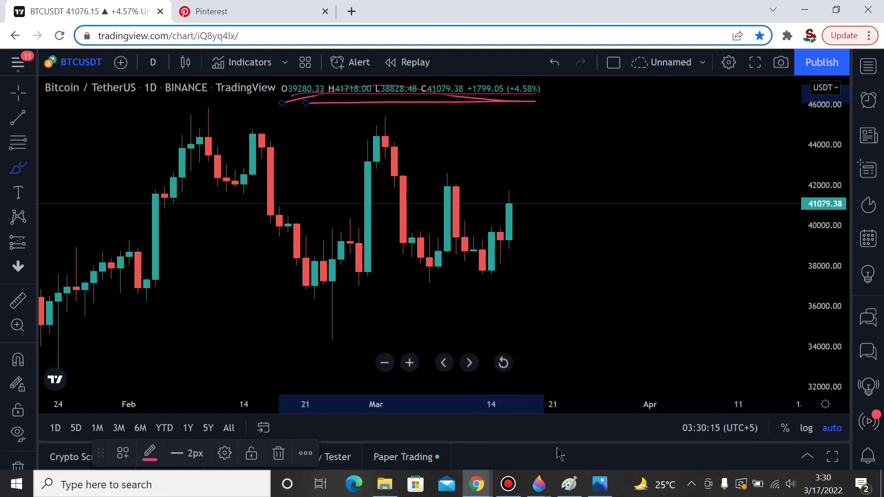
# Step: Switch to the Paint picture of weekday, planet and zodiac numbers and add the text 03 JANUARY in the blank area beside the weekday list
pyautogui.click(569, 485)
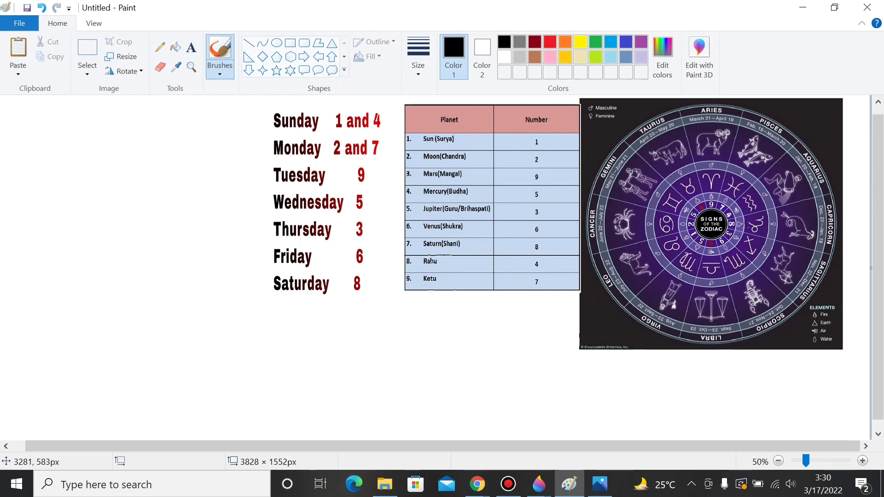
pyautogui.click(862, 460)
pyautogui.click(778, 461)
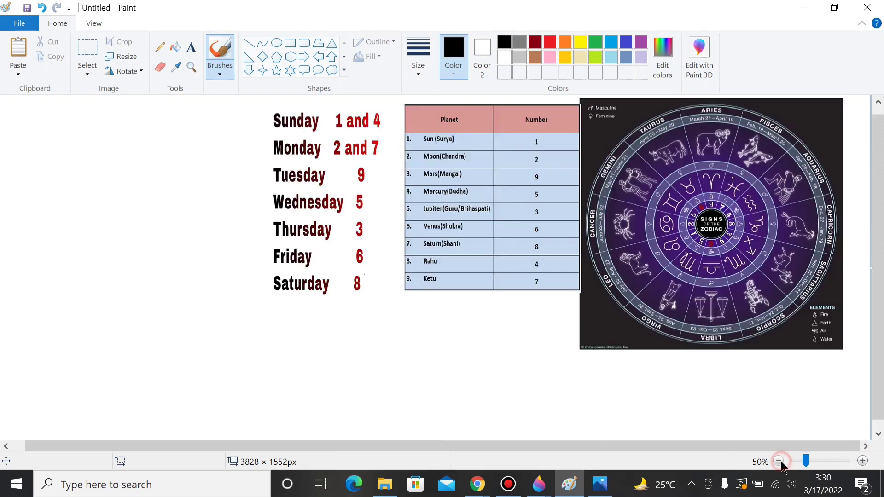
pyautogui.click(159, 51)
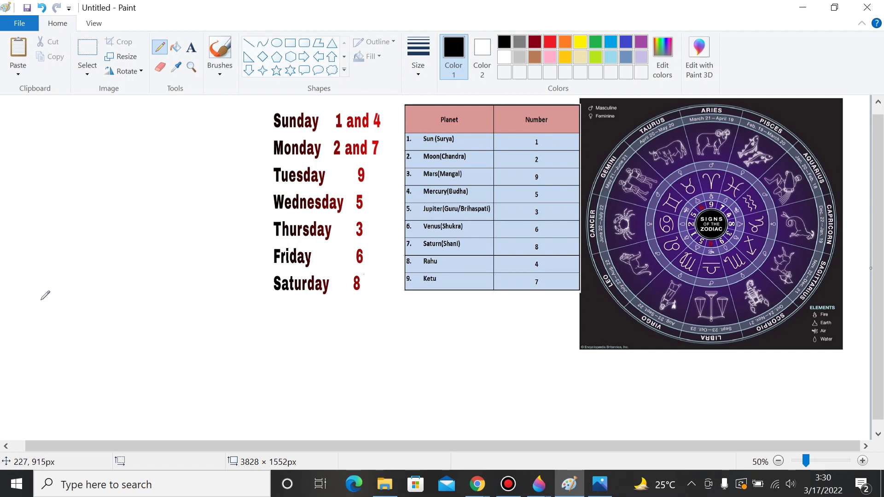
pyautogui.click(219, 47)
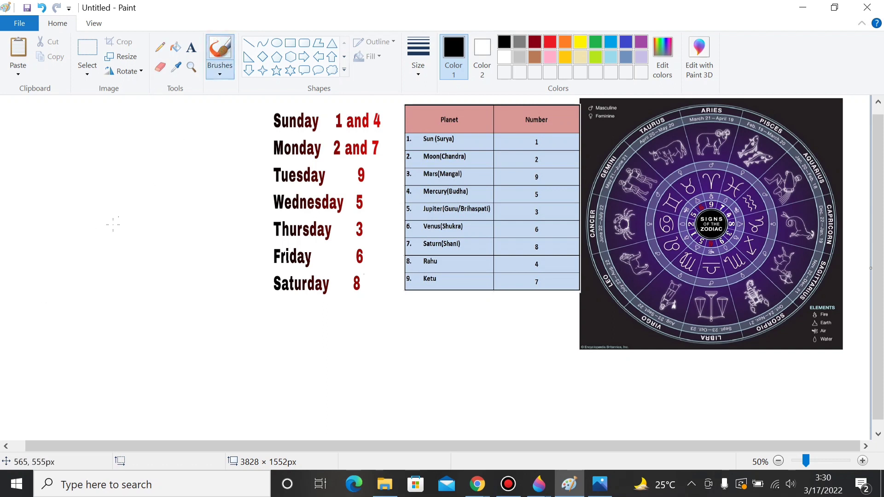
pyautogui.click(191, 47)
pyautogui.click(29, 148)
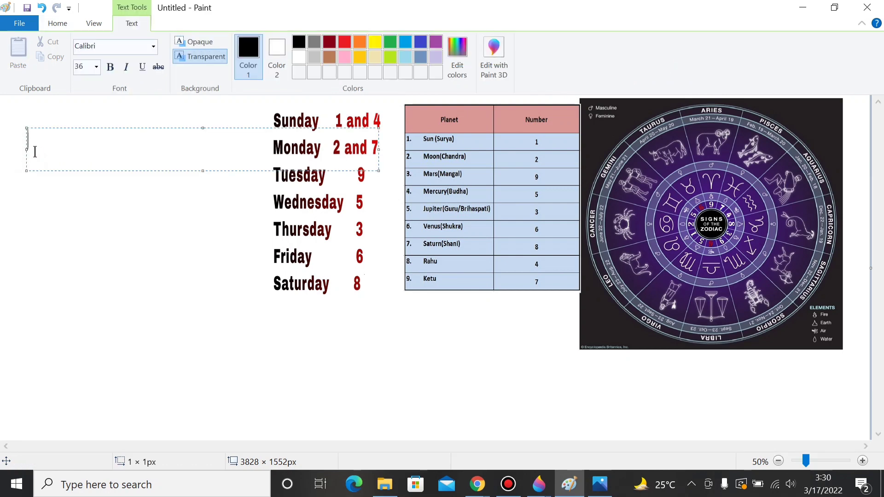
pyautogui.write('03 JANUA')
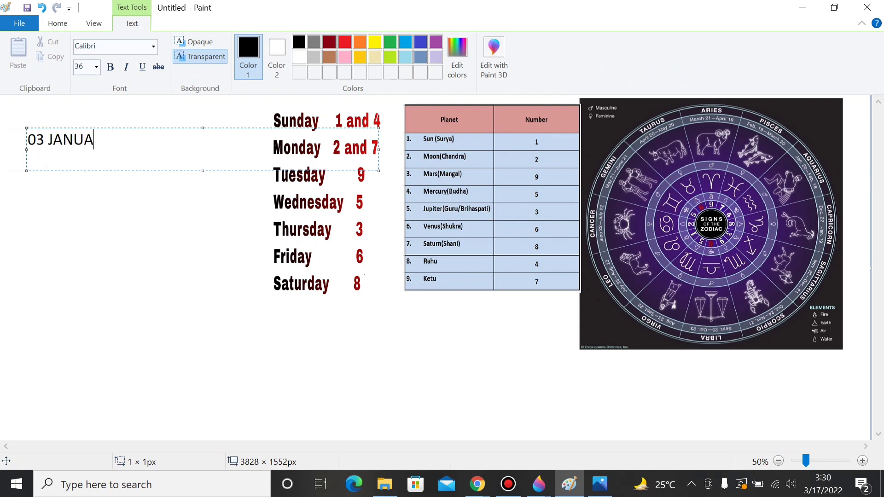
pyautogui.write('RY')
pyautogui.click(57, 231)
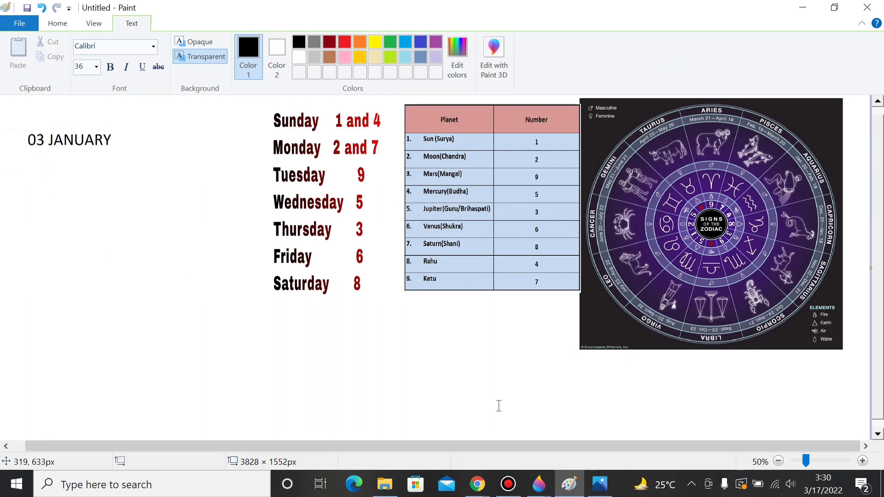
# Step: Review the Bitcoin letter sums and the Chaldean table in Paint 3D, and return to the Paint picture
pyautogui.click(539, 485)
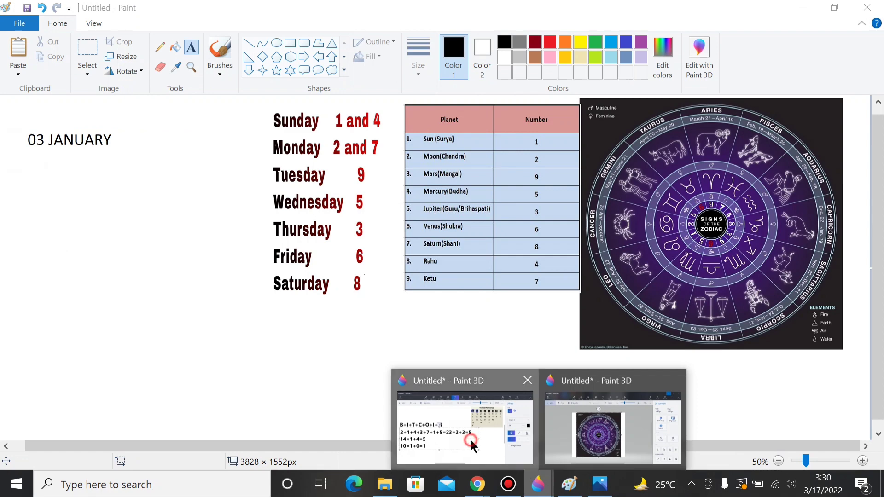
pyautogui.click(470, 438)
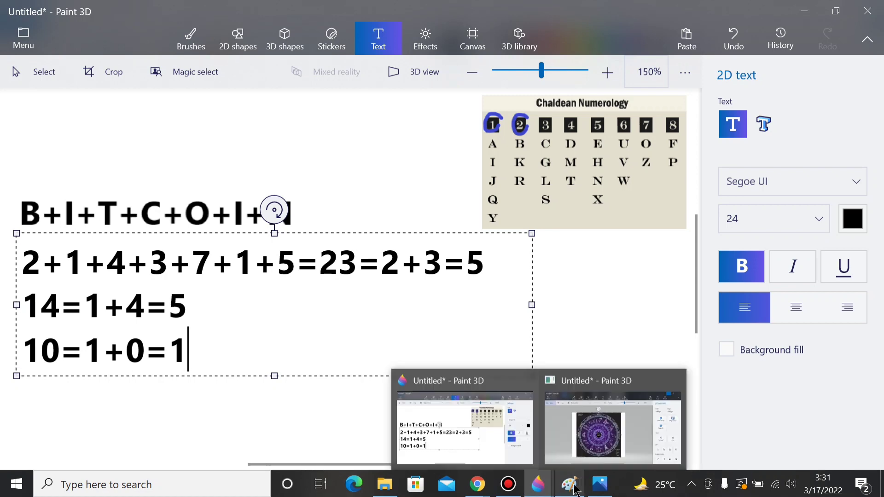
pyautogui.moveTo(569, 484)
pyautogui.click(568, 425)
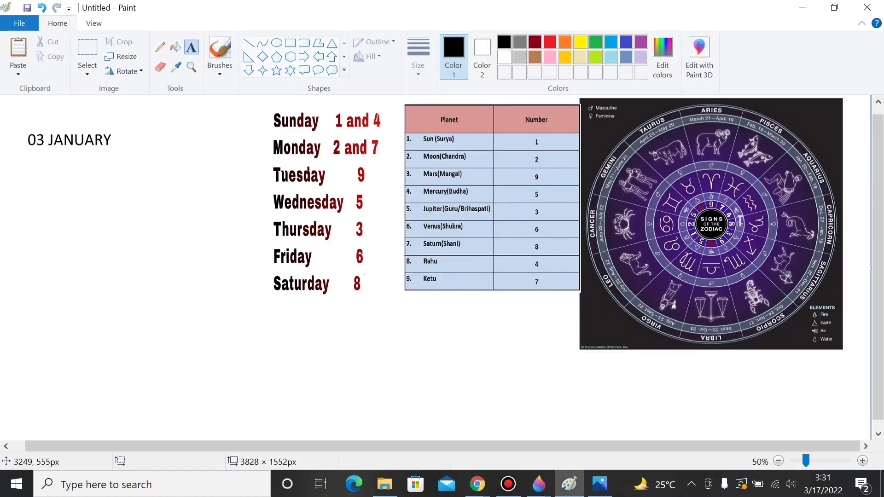
# Step: Examine the zodiac wheel at 100% zoom, comparing each sign's date range with its number in the inner ring
pyautogui.click(861, 461)
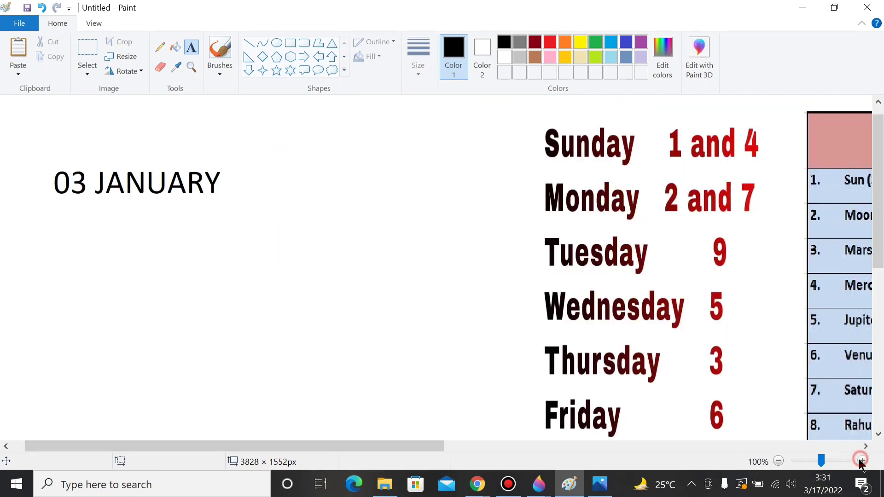
pyautogui.moveTo(421, 446); pyautogui.dragTo(837, 442)
pyautogui.scroll(-5, 775, 335)
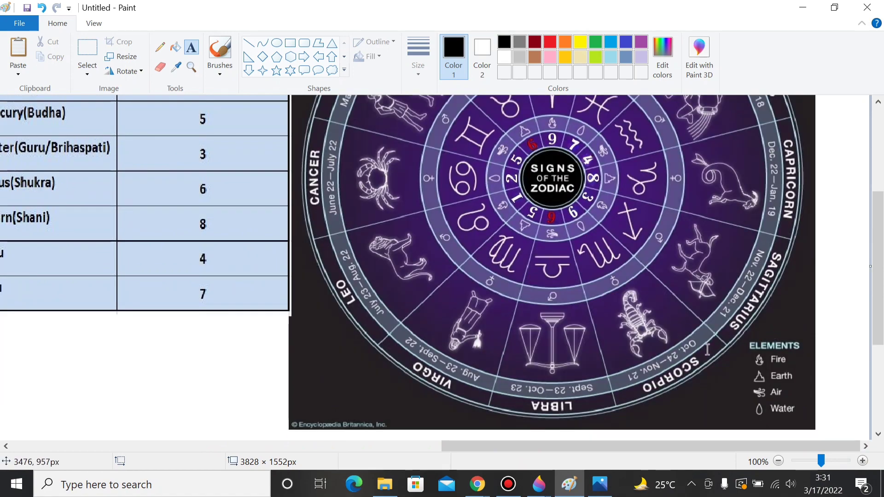
pyautogui.scroll(5, 727, 347)
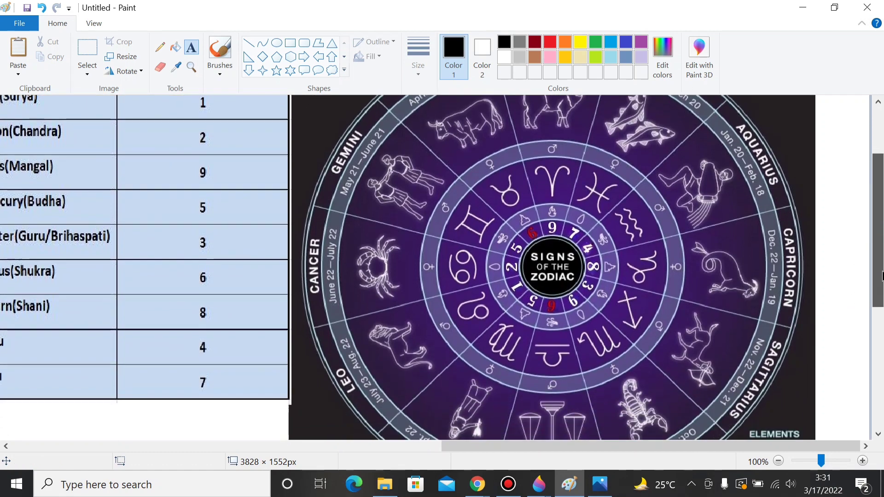
pyautogui.moveTo(878, 194); pyautogui.dragTo(878, 232)
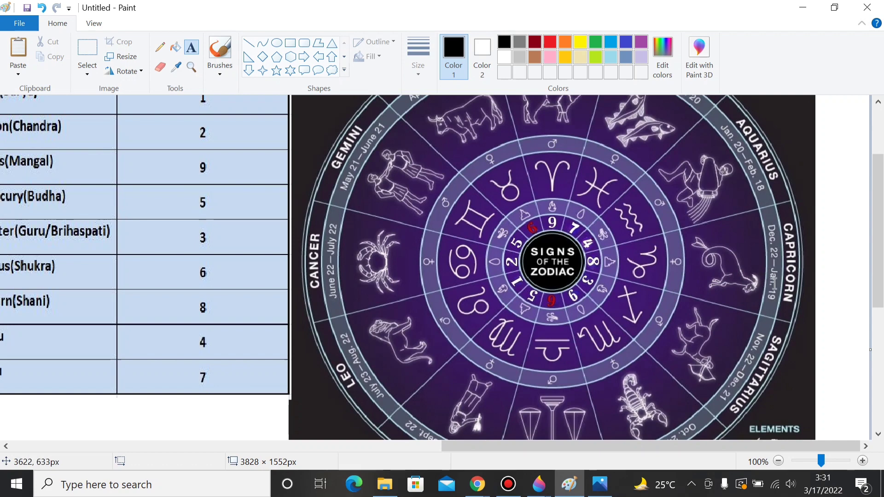
pyautogui.moveTo(877, 220); pyautogui.dragTo(877, 179)
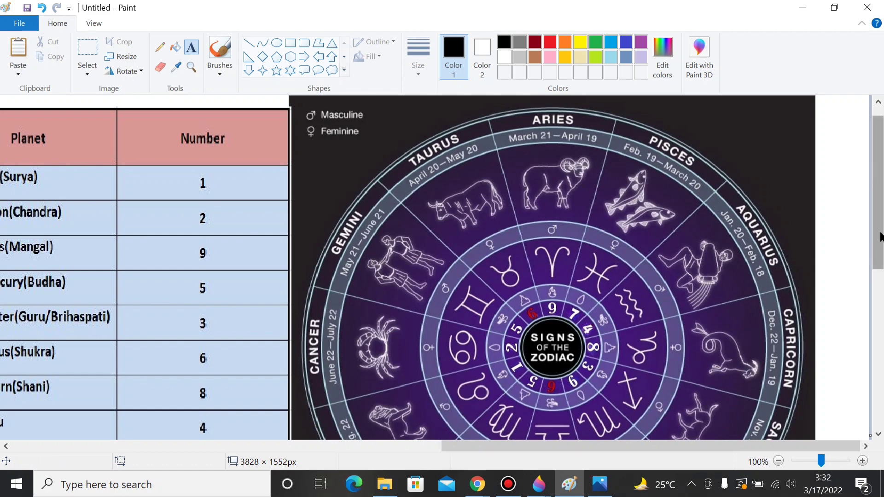
pyautogui.scroll(-3, 880, 237)
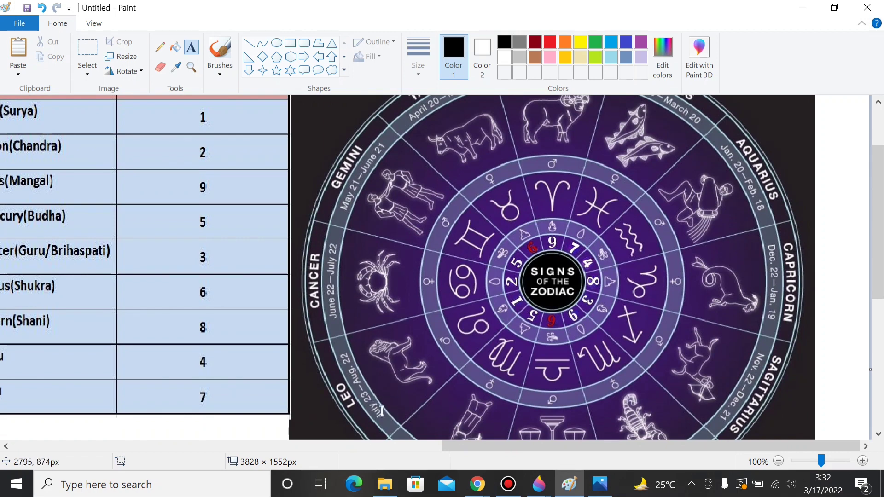
pyautogui.scroll(-3, 878, 240)
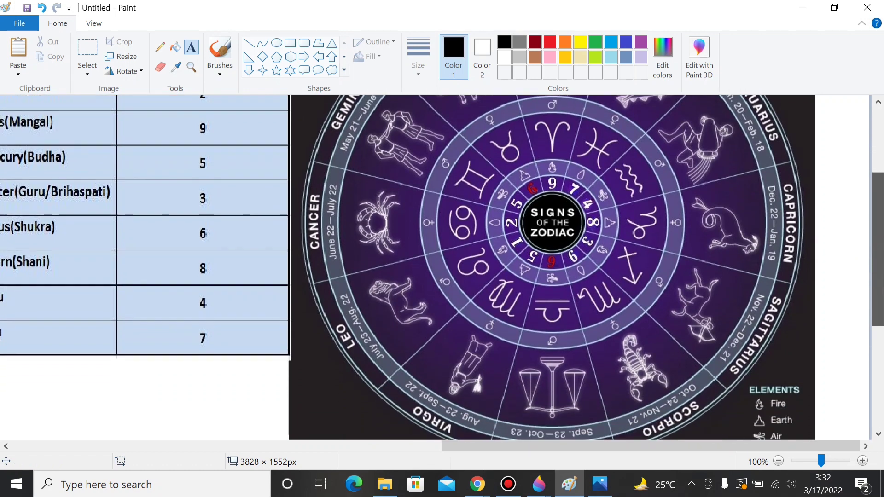
pyautogui.moveTo(878, 249); pyautogui.dragTo(878, 251)
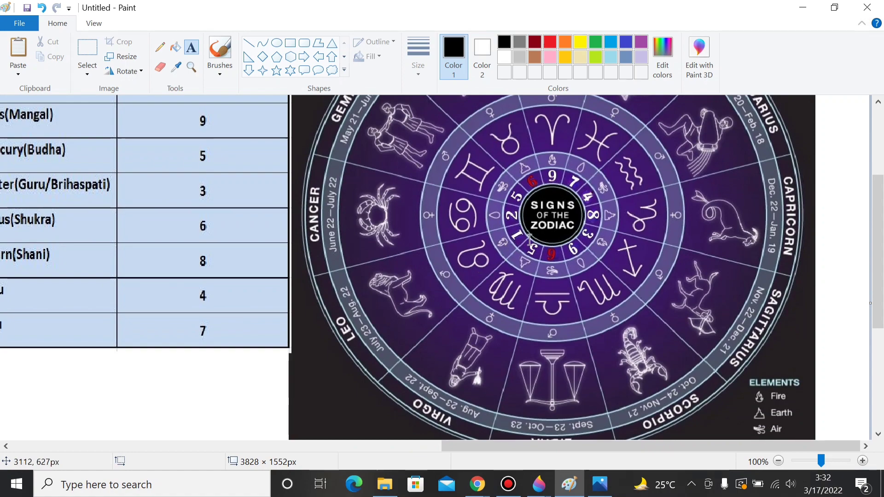
pyautogui.moveTo(879, 227); pyautogui.dragTo(882, 178)
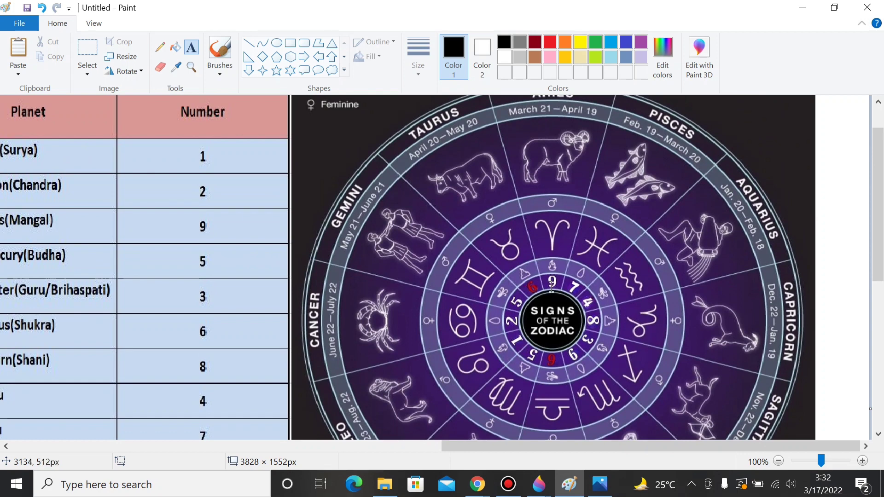
# Step: Circle Capricorn's number 8 in the inner ring of the zodiac wheel with a red brush
pyautogui.click(221, 51)
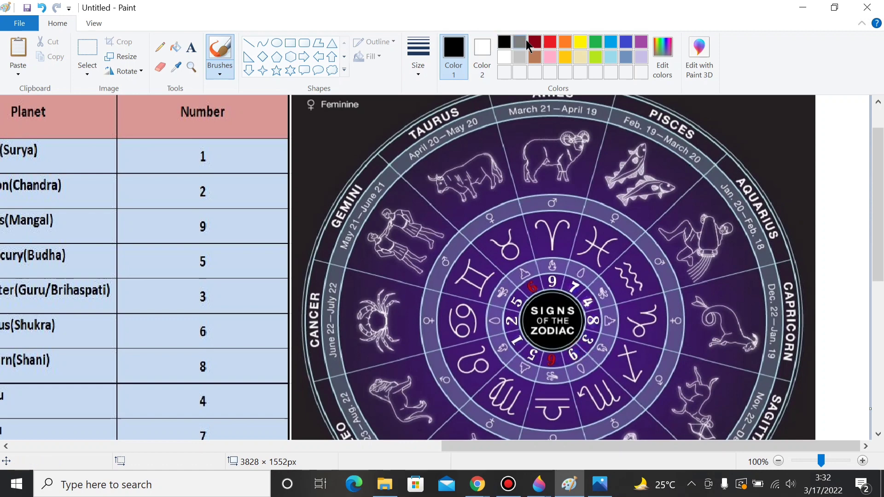
pyautogui.click(549, 43)
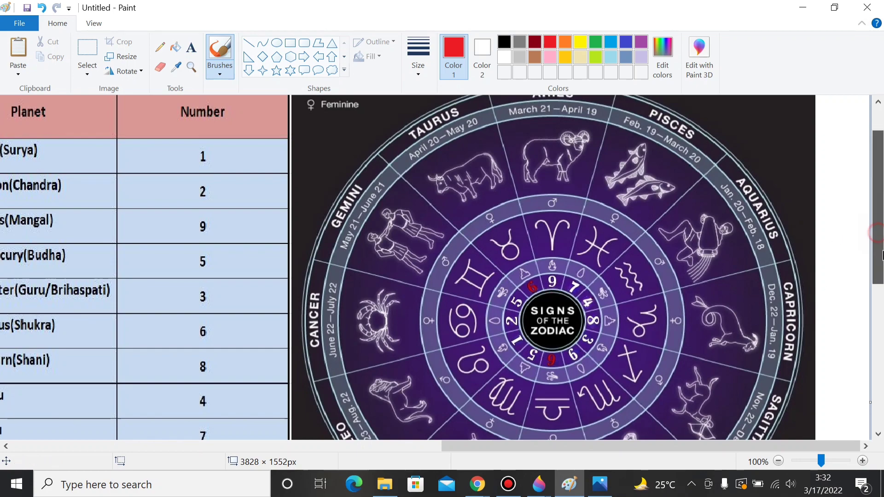
pyautogui.scroll(-3, 733, 230)
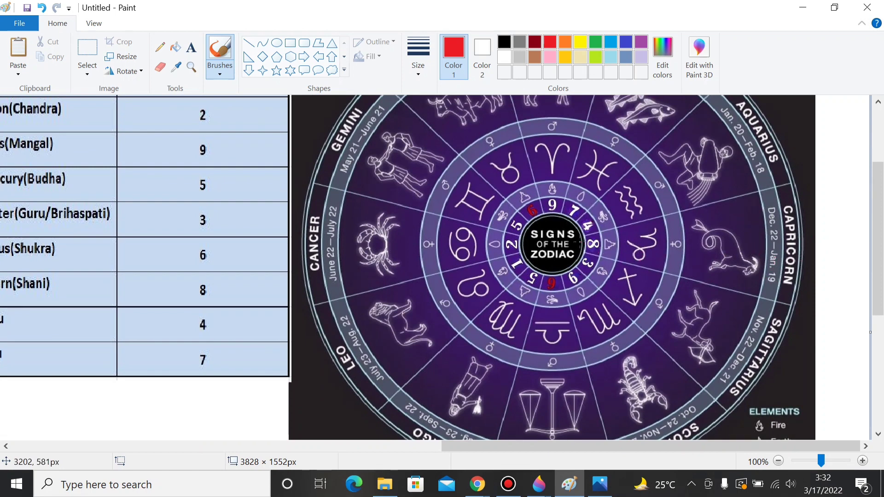
pyautogui.moveTo(594, 234)
pyautogui.mouseDown()
pyautogui.moveTo(596, 252)
pyautogui.moveTo(587, 242)
pyautogui.moveTo(603, 235)
pyautogui.mouseUp()
# Step: In the planet table, circle Saturn's number 8 in red, and tick and underline Saturn(Shani)
pyautogui.scroll(-2, 723, 354)
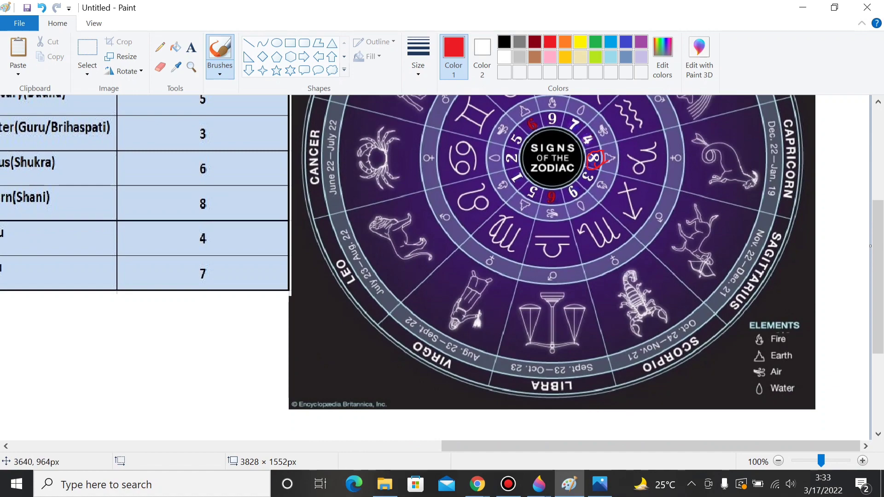
pyautogui.scroll(4, 761, 341)
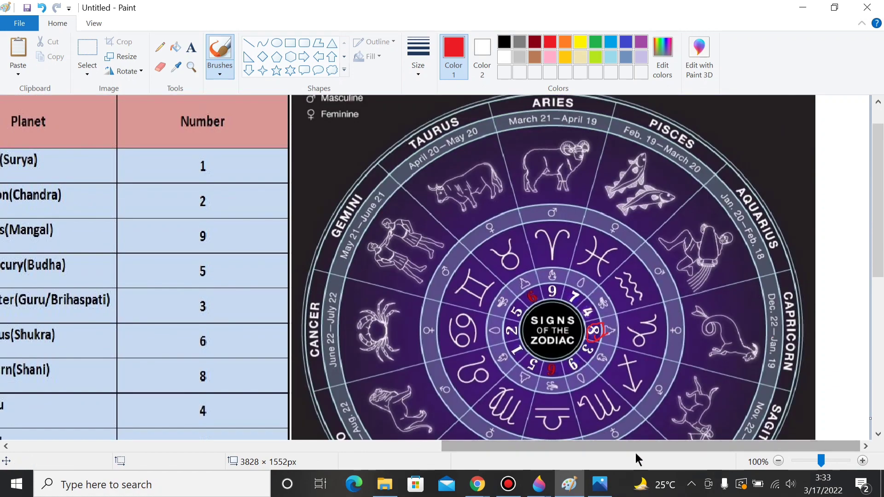
pyautogui.moveTo(624, 447); pyautogui.dragTo(505, 446)
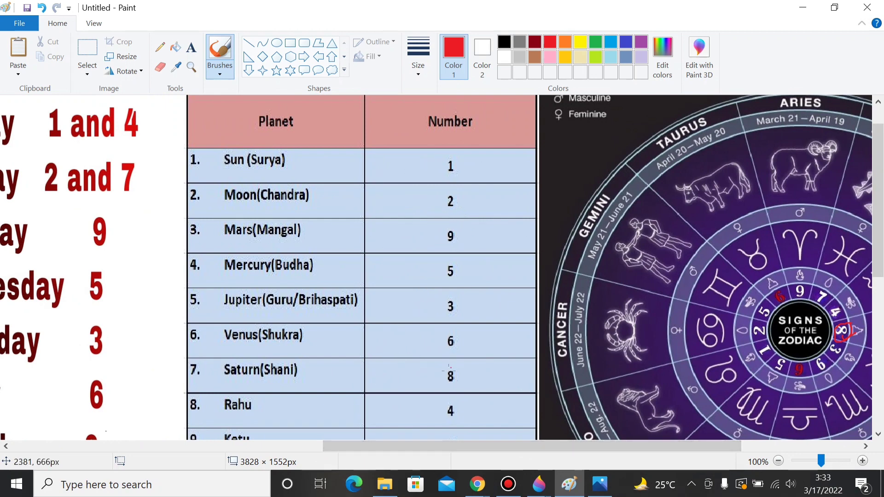
pyautogui.moveTo(450, 366)
pyautogui.mouseDown()
pyautogui.moveTo(454, 388)
pyautogui.moveTo(439, 385)
pyautogui.moveTo(451, 366)
pyautogui.mouseUp()
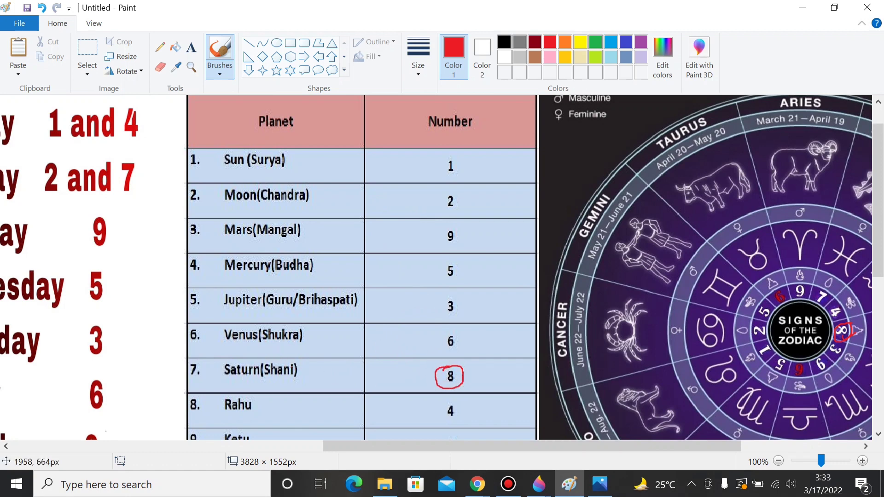
pyautogui.moveTo(203, 370)
pyautogui.mouseDown()
pyautogui.moveTo(206, 377)
pyautogui.moveTo(219, 367)
pyautogui.mouseUp()
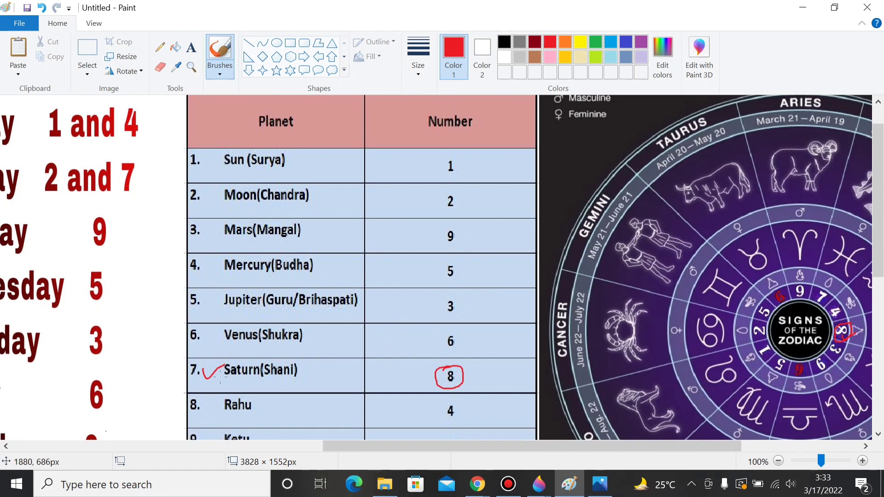
pyautogui.moveTo(220, 381); pyautogui.dragTo(295, 383)
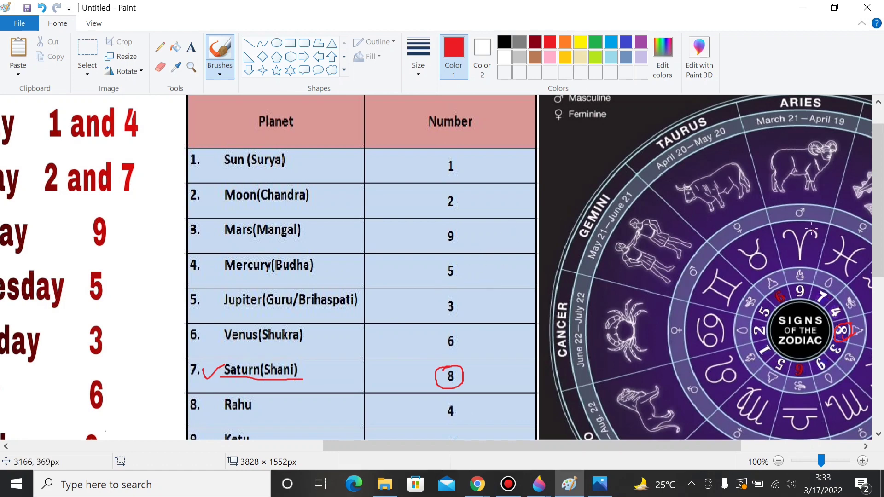
# Step: Mark the weekday list with a vertical red brush stroke running alongside the names from Sunday to Saturday
pyautogui.moveTo(879, 250)
pyautogui.mouseDown()
pyautogui.moveTo(879, 276)
pyautogui.moveTo(880, 247)
pyautogui.mouseUp()
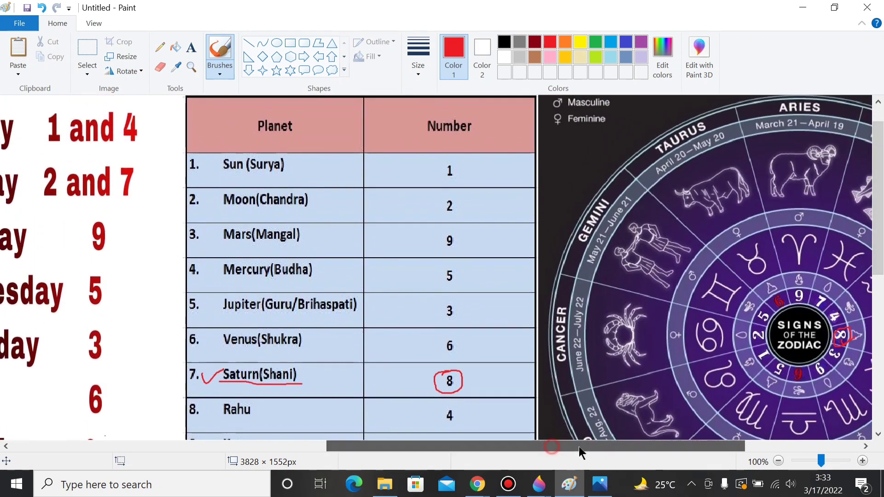
pyautogui.moveTo(579, 446); pyautogui.dragTo(677, 446)
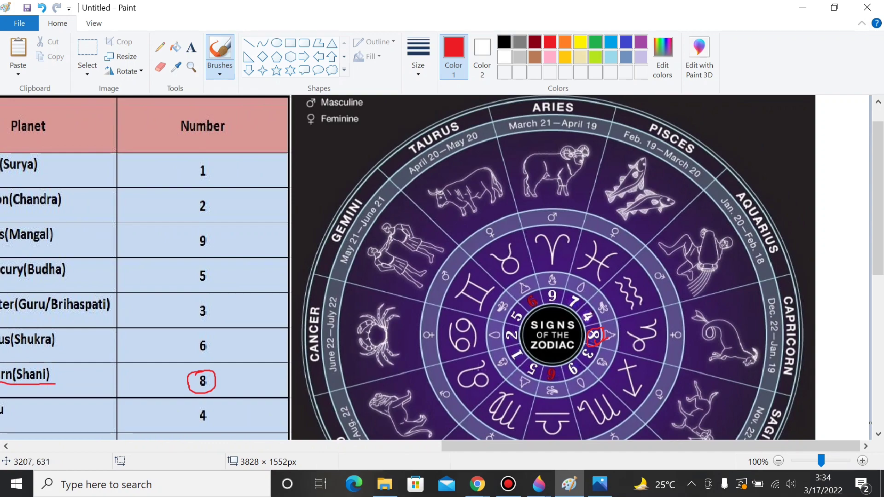
pyautogui.moveTo(447, 447); pyautogui.dragTo(281, 447)
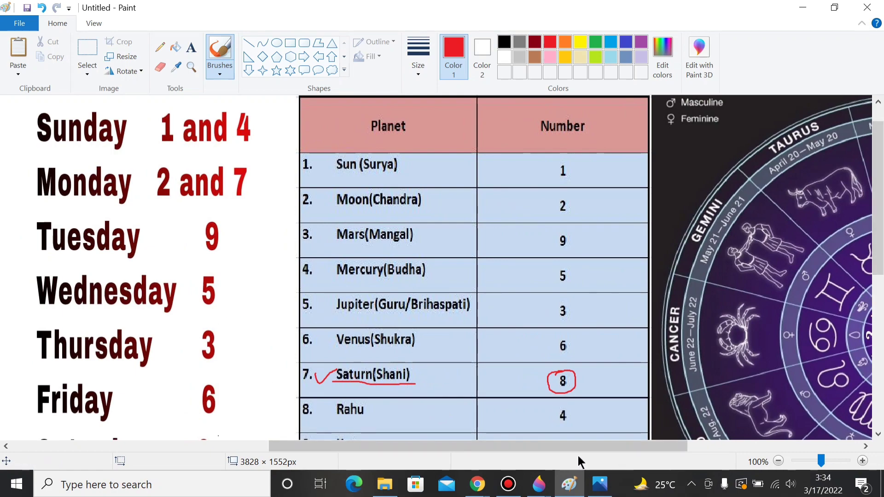
pyautogui.moveTo(578, 447); pyautogui.dragTo(452, 447)
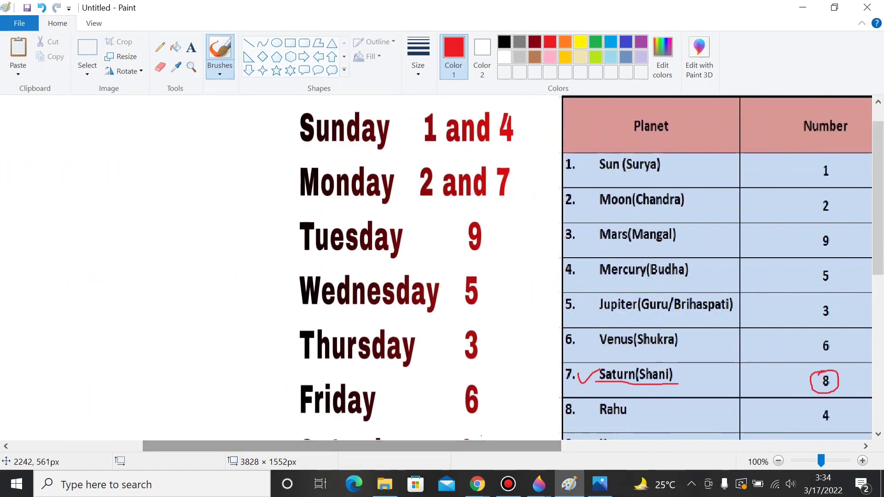
pyautogui.scroll(-3, 861, 225)
pyautogui.scroll(3, 860, 225)
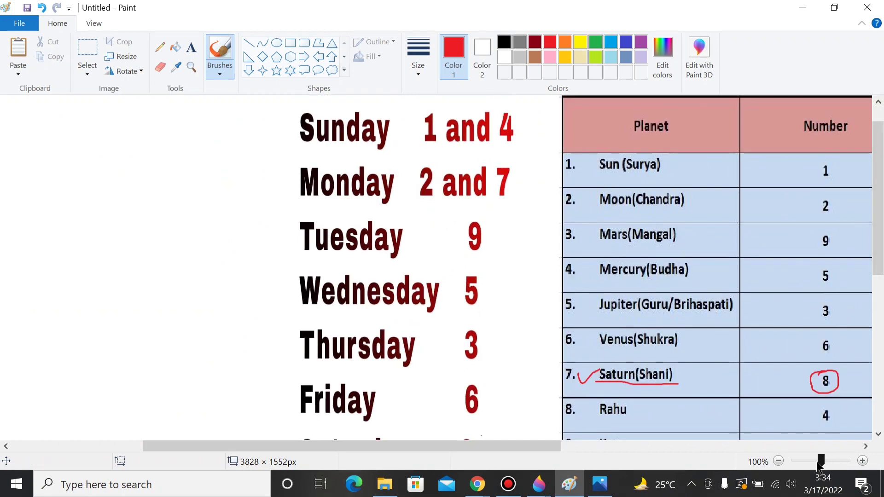
pyautogui.click(778, 461)
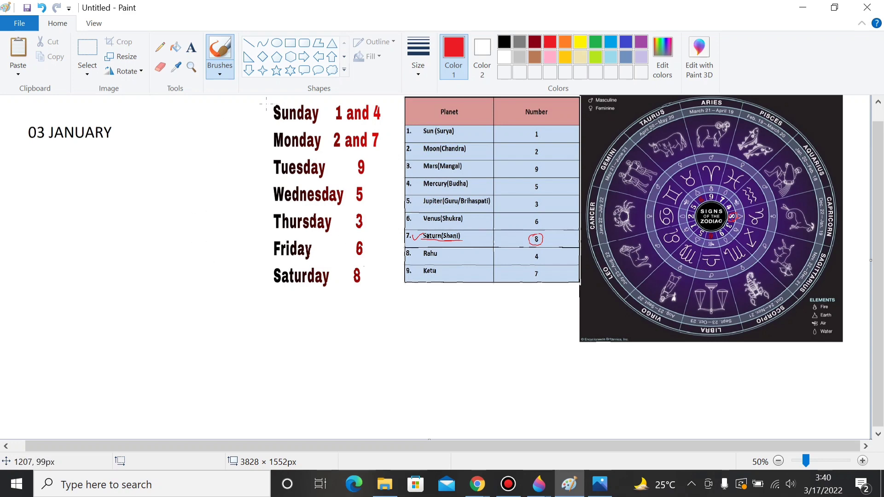
pyautogui.moveTo(266, 104); pyautogui.dragTo(272, 284)
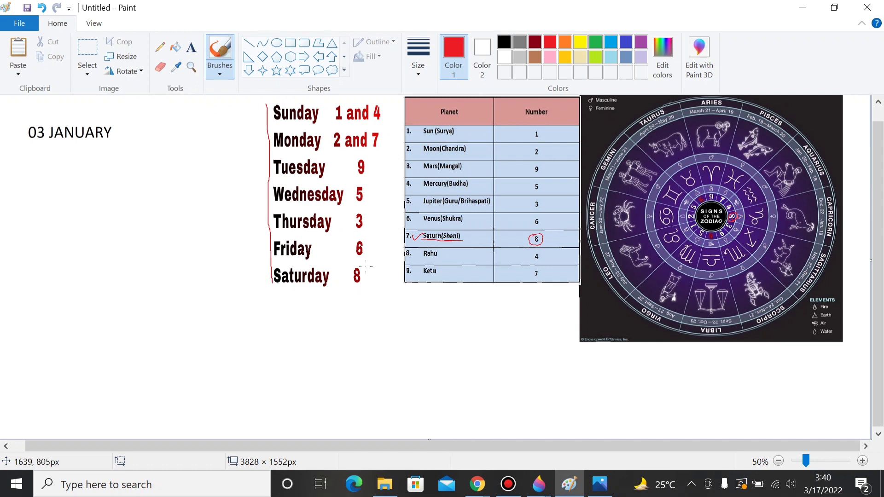
# Step: In the weekday list, circle Saturday's number 8, underline Sunday, and outline the whole Saturday row in red
pyautogui.moveTo(366, 266)
pyautogui.mouseDown()
pyautogui.moveTo(358, 261)
pyautogui.moveTo(344, 278)
pyautogui.moveTo(364, 284)
pyautogui.moveTo(362, 267)
pyautogui.mouseUp()
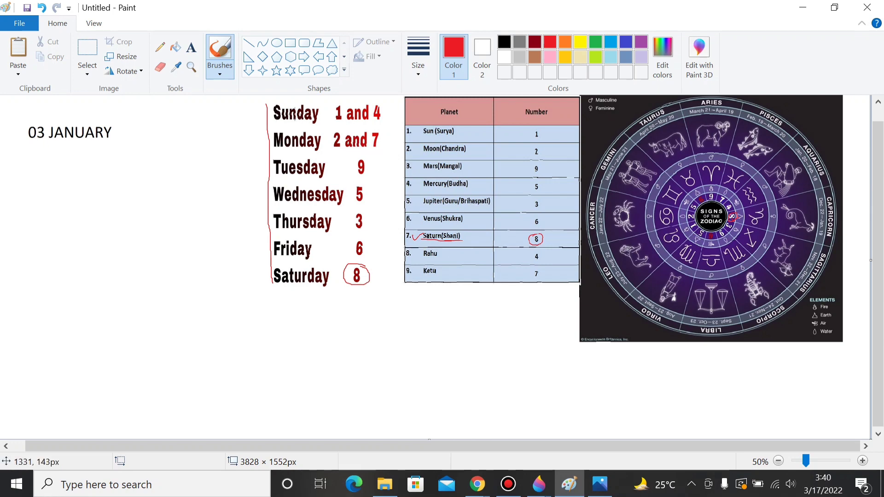
pyautogui.moveTo(270, 121); pyautogui.dragTo(322, 123)
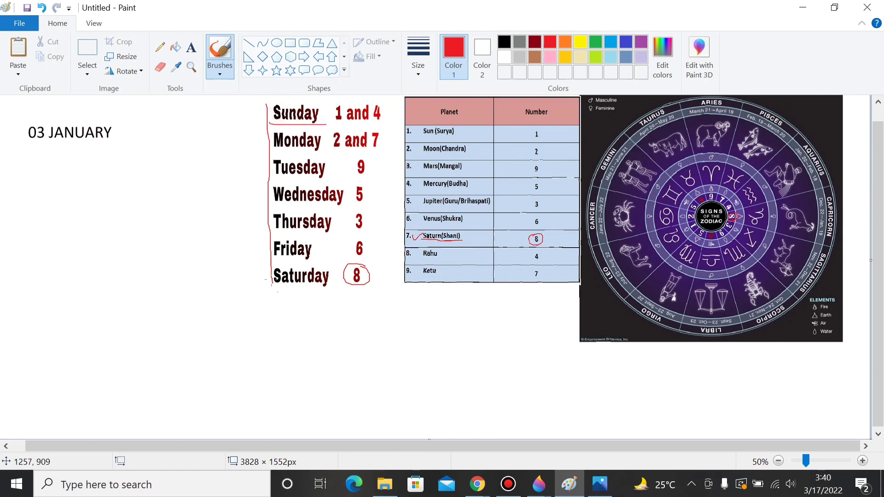
pyautogui.moveTo(265, 267)
pyautogui.mouseDown()
pyautogui.moveTo(344, 264)
pyautogui.moveTo(382, 278)
pyautogui.moveTo(305, 290)
pyautogui.moveTo(267, 284)
pyautogui.moveTo(261, 266)
pyautogui.mouseUp()
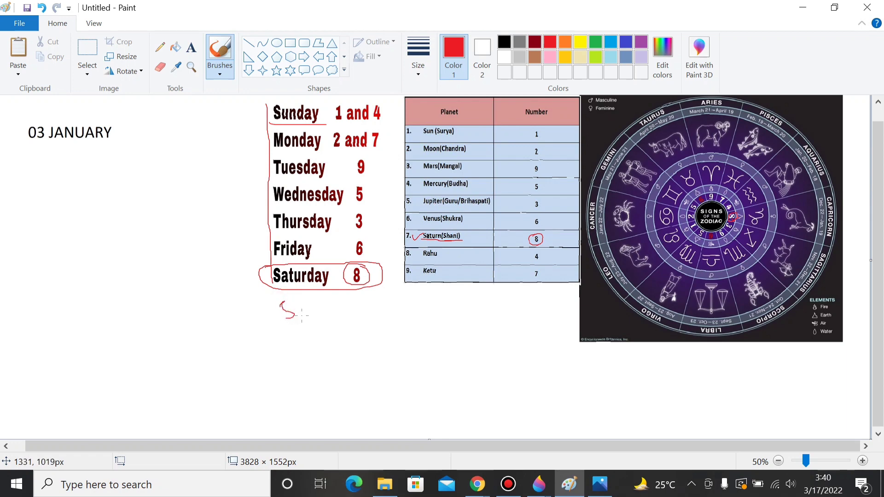
# Step: Handwrite "Saturday 8" in red below the weekday list, with the sums 17=1+7=8 and 26=2+6=8 beneath it
pyautogui.moveTo(302, 315)
pyautogui.mouseDown()
pyautogui.moveTo(326, 309)
pyautogui.moveTo(322, 316)
pyautogui.moveTo(330, 303)
pyautogui.moveTo(344, 320)
pyautogui.moveTo(353, 305)
pyautogui.mouseUp()
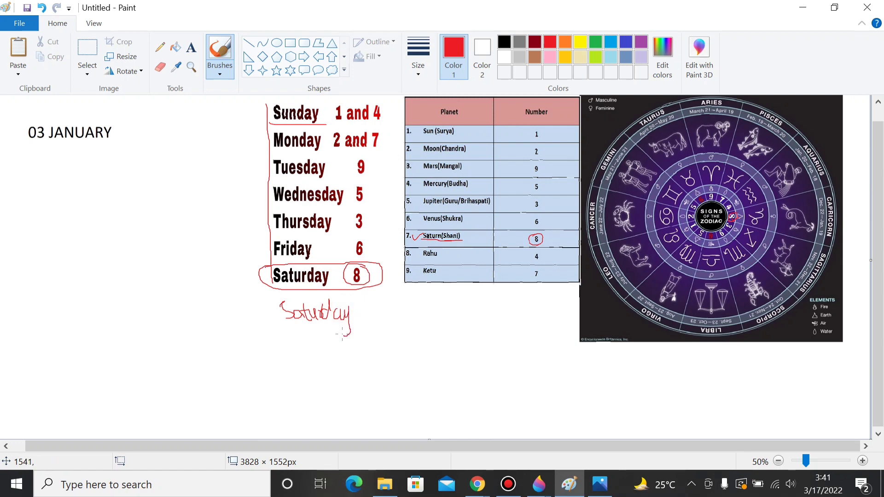
pyautogui.moveTo(395, 327)
pyautogui.mouseDown()
pyautogui.moveTo(399, 310)
pyautogui.moveTo(396, 324)
pyautogui.mouseUp()
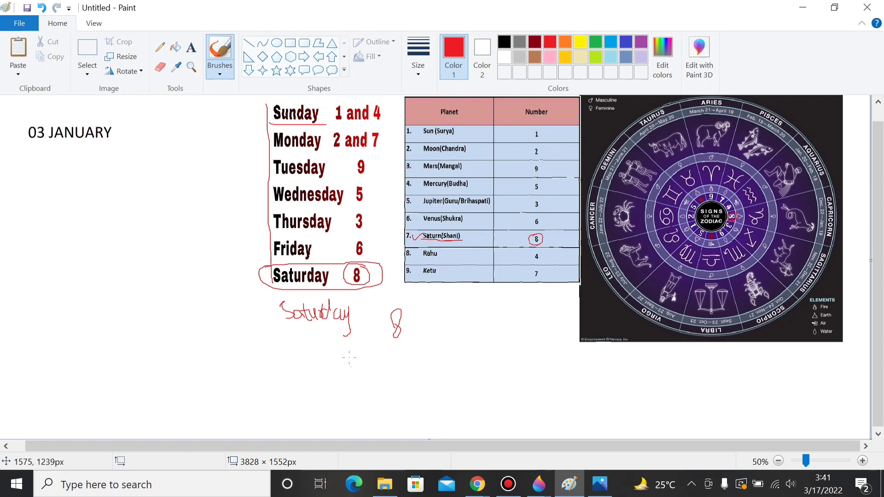
pyautogui.moveTo(286, 347)
pyautogui.mouseDown()
pyautogui.moveTo(292, 369)
pyautogui.moveTo(293, 343)
pyautogui.moveTo(307, 341)
pyautogui.moveTo(309, 376)
pyautogui.moveTo(356, 363)
pyautogui.moveTo(362, 386)
pyautogui.moveTo(367, 368)
pyautogui.moveTo(388, 364)
pyautogui.moveTo(381, 379)
pyautogui.moveTo(392, 354)
pyautogui.moveTo(407, 385)
pyautogui.moveTo(397, 370)
pyautogui.moveTo(448, 360)
pyautogui.moveTo(451, 367)
pyautogui.moveTo(464, 334)
pyautogui.moveTo(470, 363)
pyautogui.mouseUp()
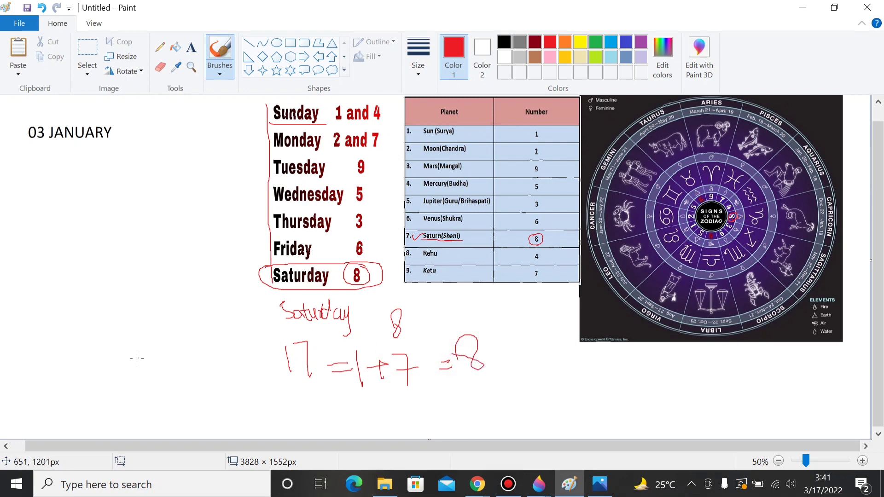
pyautogui.moveTo(93, 361)
pyautogui.mouseDown()
pyautogui.moveTo(114, 369)
pyautogui.moveTo(101, 393)
pyautogui.moveTo(158, 381)
pyautogui.moveTo(176, 367)
pyautogui.moveTo(172, 393)
pyautogui.moveTo(191, 383)
pyautogui.moveTo(186, 366)
pyautogui.moveTo(194, 383)
pyautogui.moveTo(192, 365)
pyautogui.moveTo(210, 371)
pyautogui.moveTo(186, 366)
pyautogui.moveTo(207, 353)
pyautogui.moveTo(201, 381)
pyautogui.moveTo(217, 371)
pyautogui.moveTo(198, 367)
pyautogui.moveTo(221, 369)
pyautogui.moveTo(234, 357)
pyautogui.moveTo(246, 373)
pyautogui.moveTo(251, 361)
pyautogui.moveTo(213, 353)
pyautogui.moveTo(196, 378)
pyautogui.mouseUp()
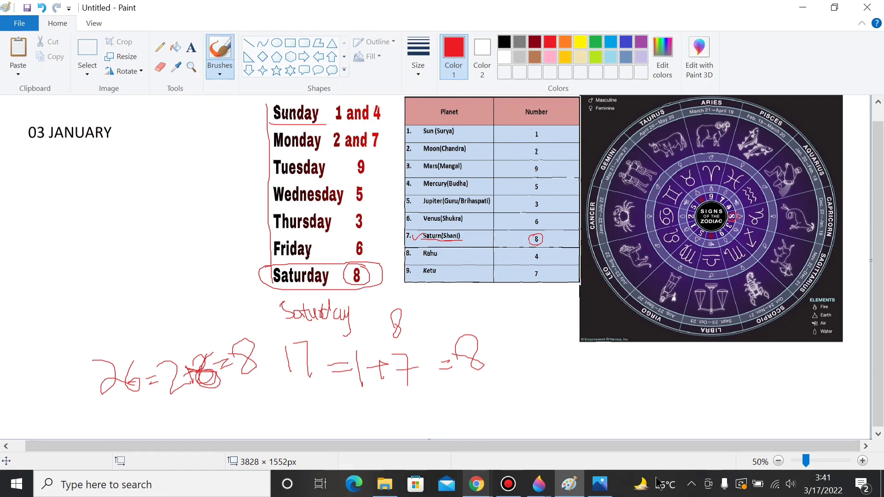
# Step: Check the March 2022 dates in the system calendar against the BTCUSDT daily chart on TradingView in Chrome
pyautogui.click(821, 483)
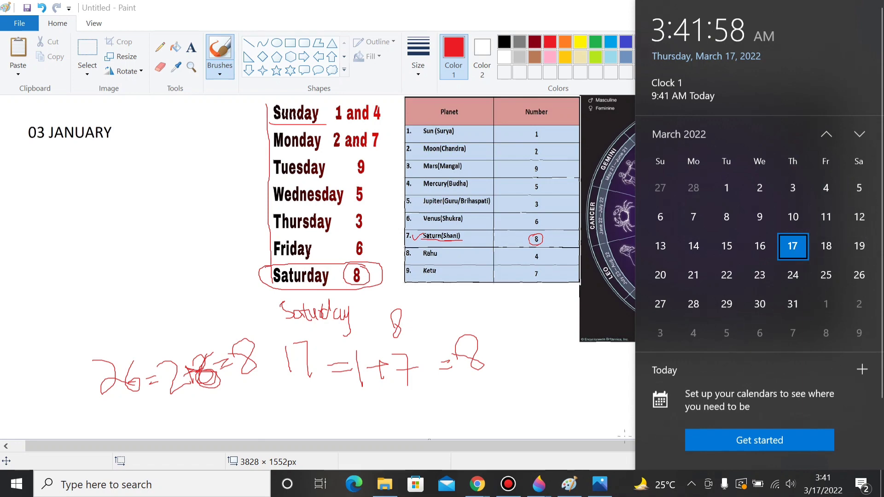
pyautogui.click(477, 483)
pyautogui.click(594, 428)
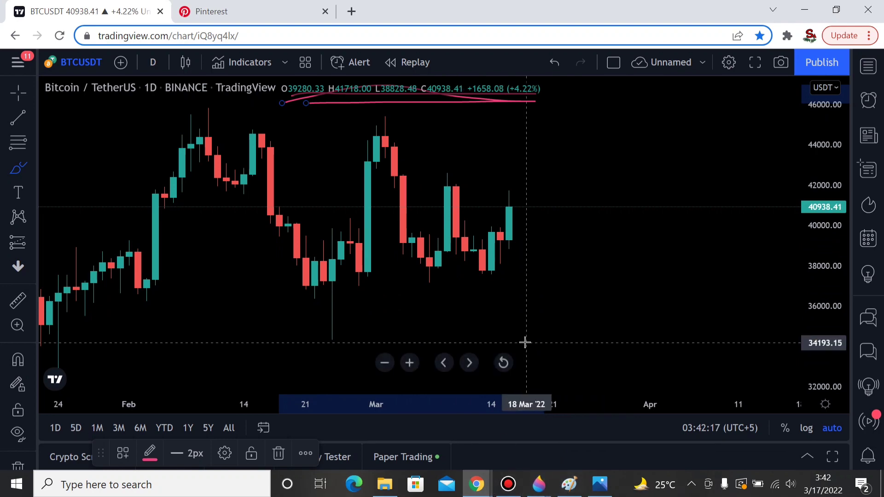
pyautogui.click(569, 487)
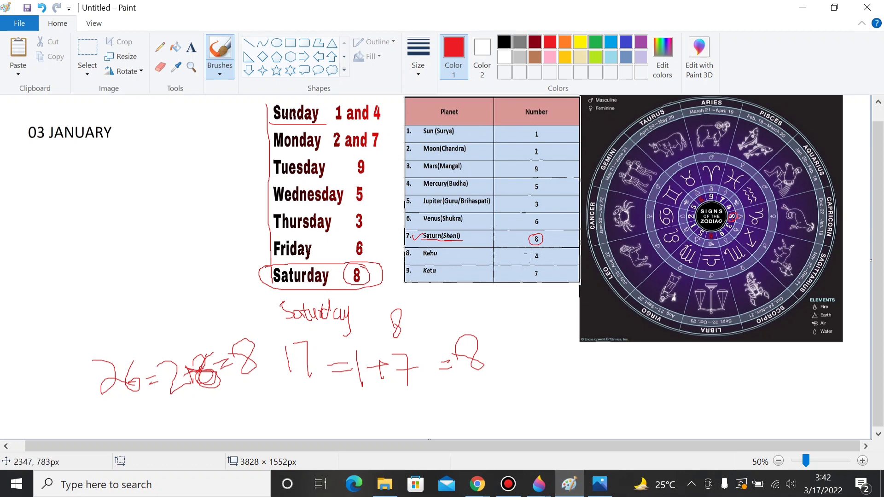
pyautogui.click(831, 486)
pyautogui.click(831, 486)
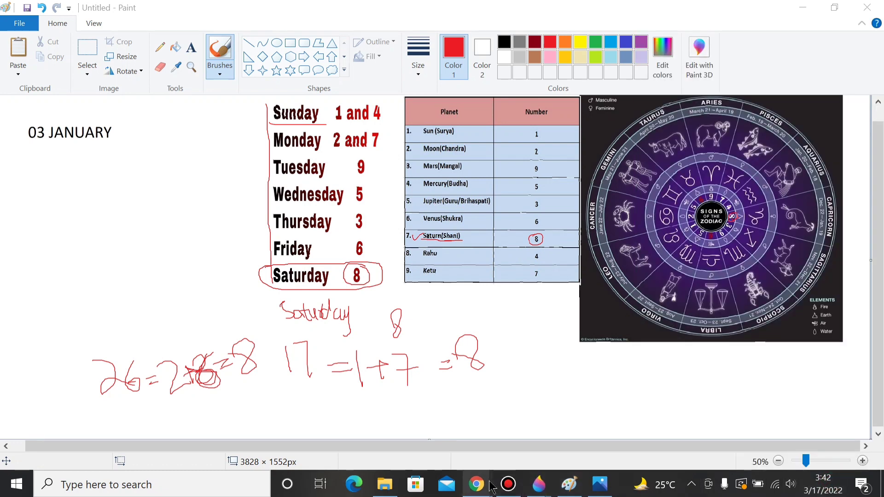
pyautogui.moveTo(479, 483)
pyautogui.click(606, 421)
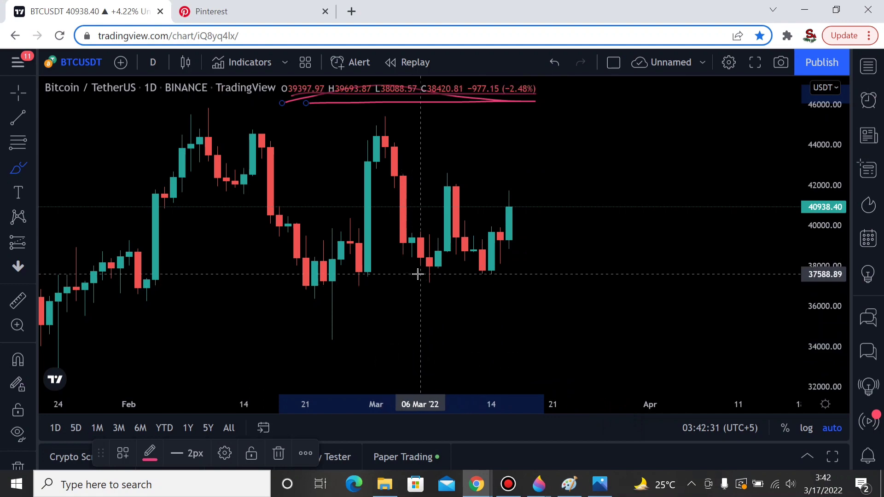